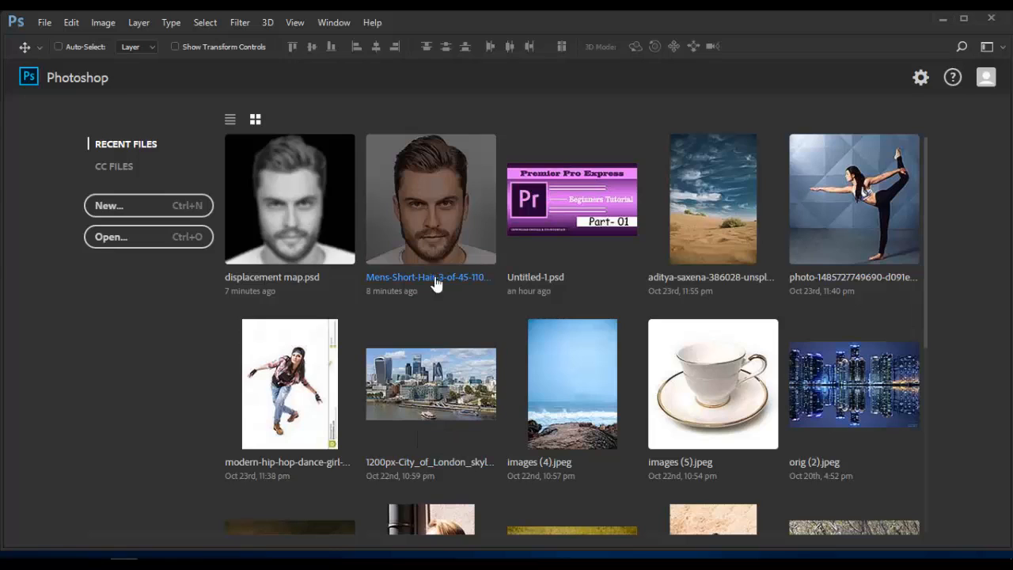
- Open the recent Mens-Short-Hair portrait and convert its locked Background into a regular layer named Layer 0
left_click(435, 284)
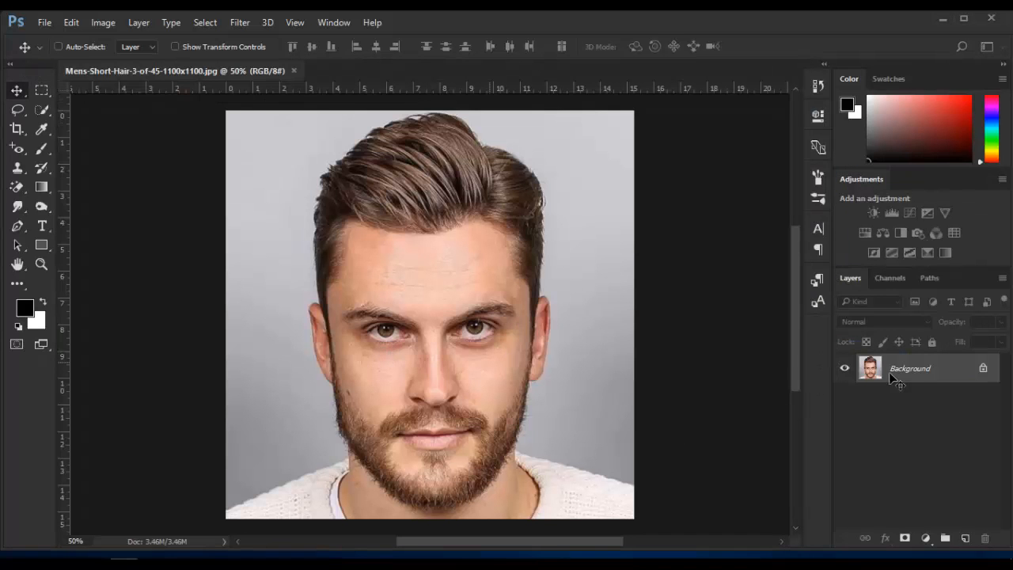
double_click(918, 375)
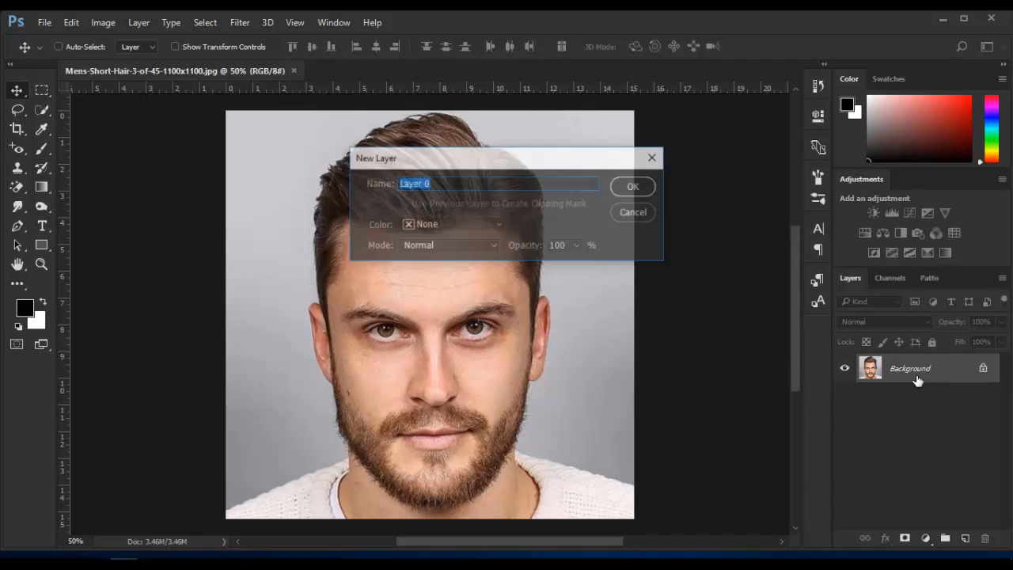
left_click(644, 190)
- Duplicate Layer 0, then copy the man onto his own layer using the Quick Selection tool
key("ctrl+j")
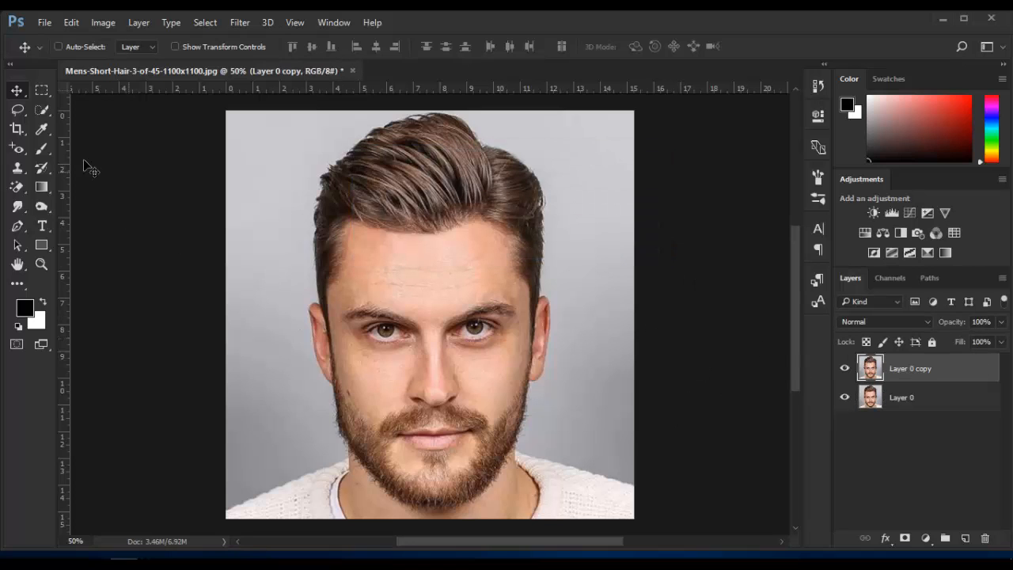
left_click(42, 110)
mouse_move(375, 149)
left_mouse_down()
mouse_move(392, 192)
mouse_move(455, 236)
mouse_move(461, 195)
mouse_move(426, 131)
mouse_move(428, 159)
mouse_move(488, 183)
mouse_move(510, 215)
mouse_move(520, 314)
mouse_move(538, 357)
mouse_move(399, 326)
mouse_move(325, 327)
mouse_move(359, 358)
mouse_move(391, 425)
mouse_move(398, 481)
mouse_move(273, 516)
mouse_move(582, 502)
left_mouse_up()
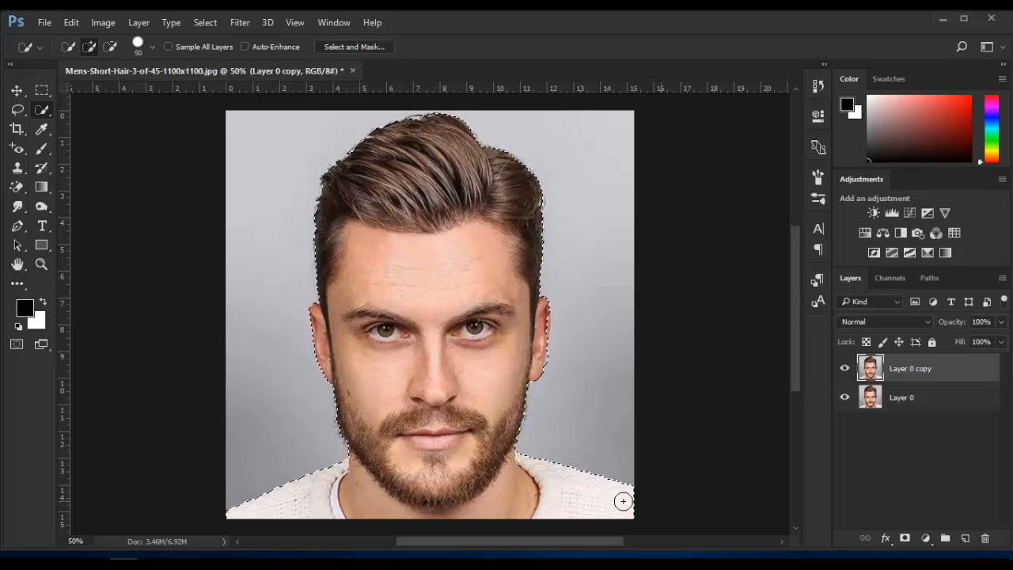
key("ctrl+j")
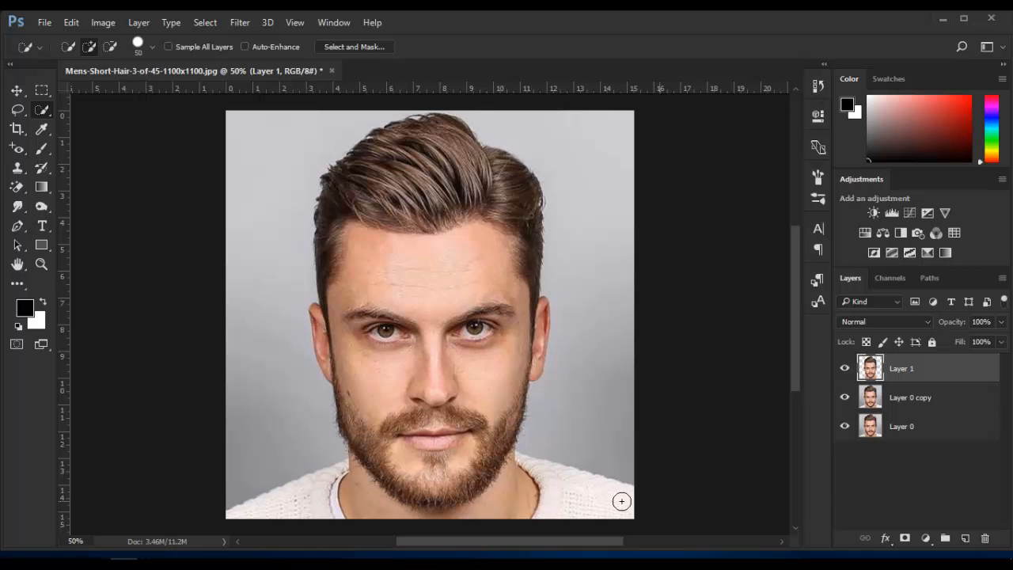
- Add a black (000000) Solid Color fill layer and place it directly beneath the cut-out man's layer
left_click(923, 542)
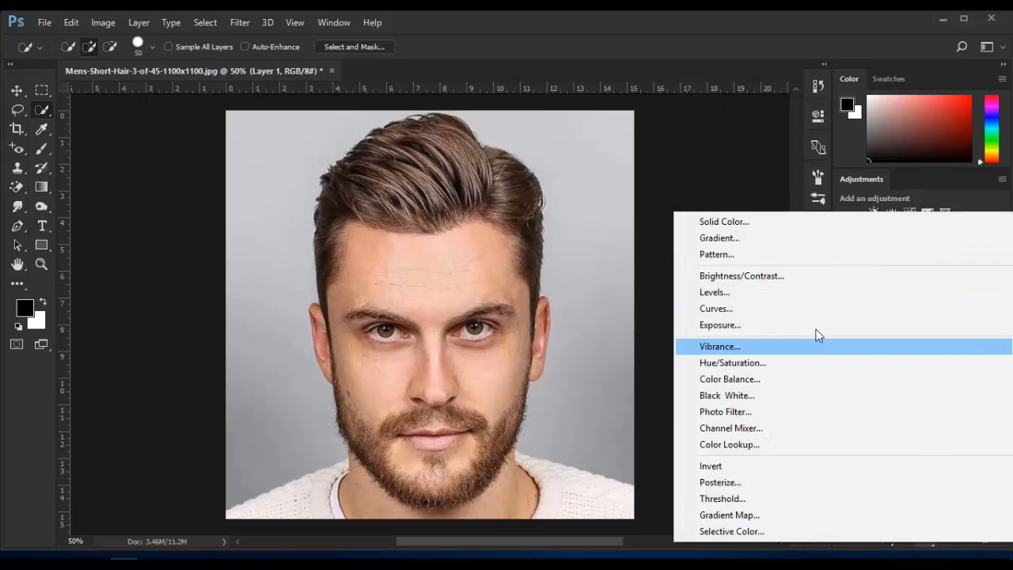
left_click(791, 221)
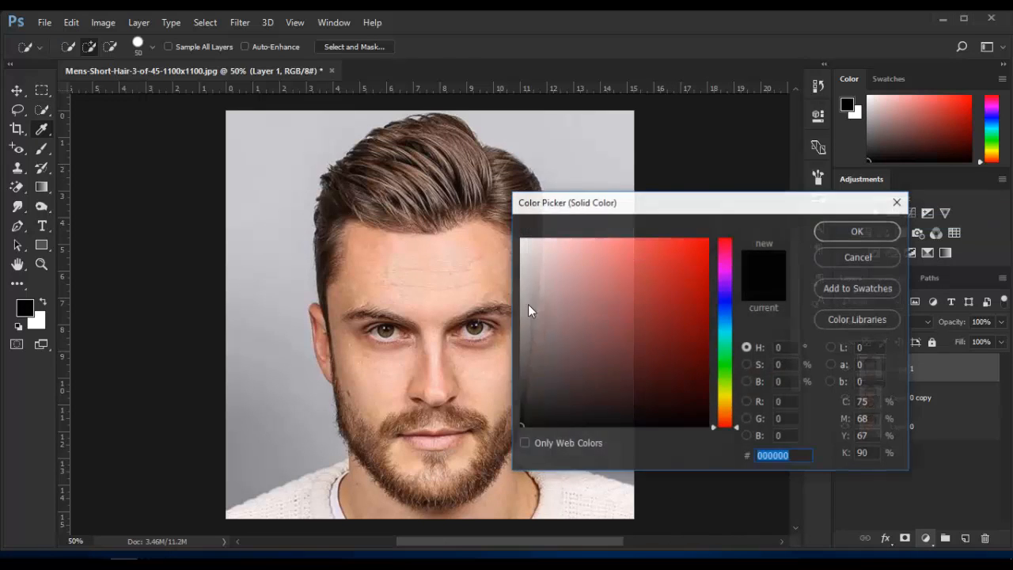
mouse_move(528, 304)
left_mouse_down()
mouse_move(663, 425)
mouse_move(693, 428)
left_mouse_up()
left_click(848, 235)
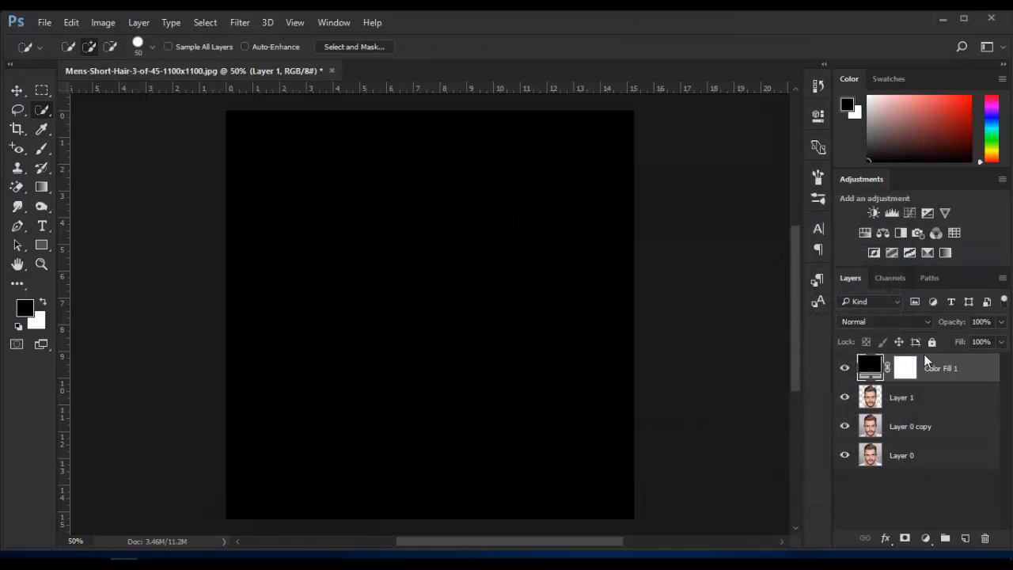
left_click_drag(924, 358, 942, 426)
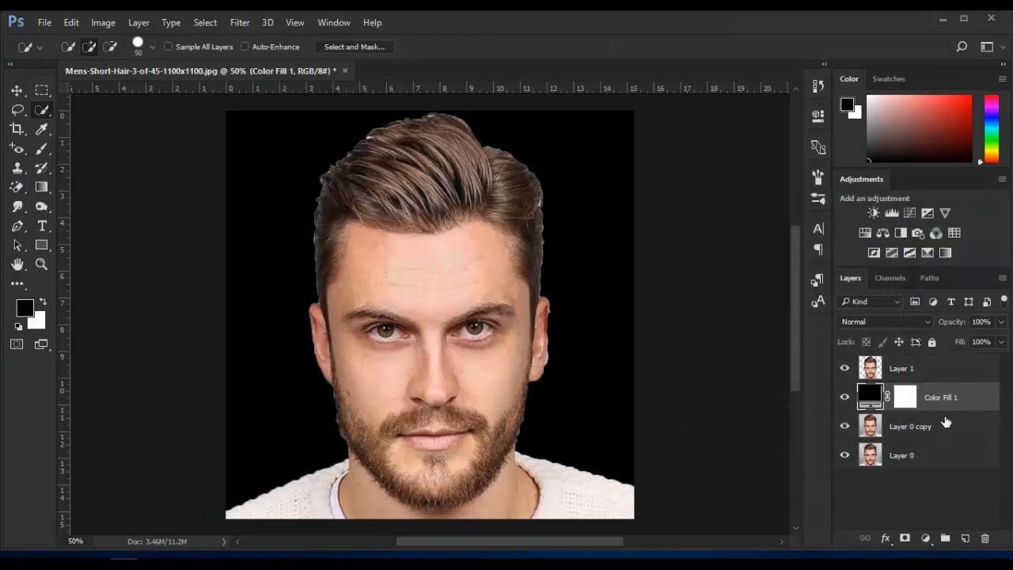
- Delete the original Layer 0 from the bottom of the layer stack
left_click(941, 383)
left_click(923, 455)
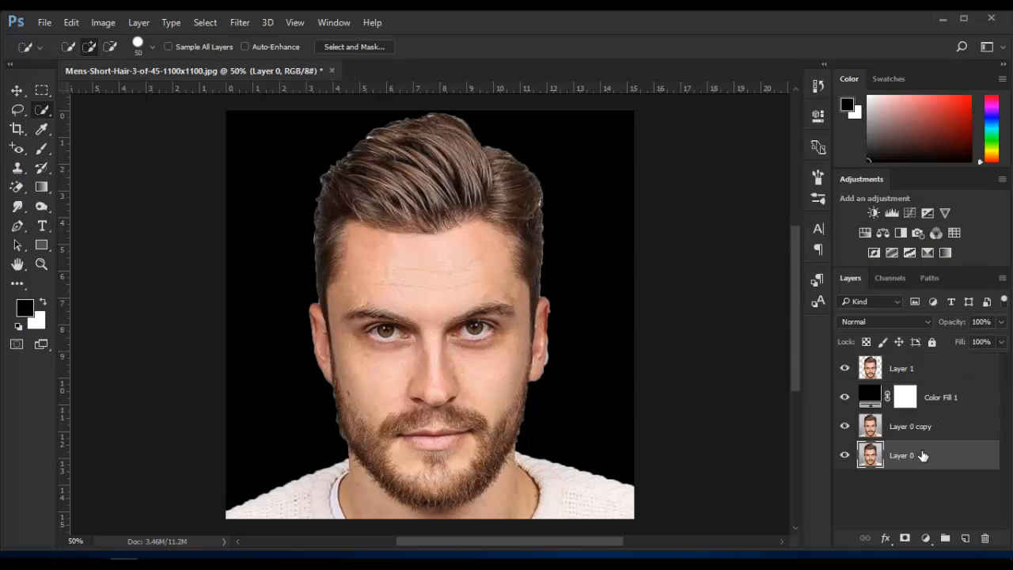
key("Delete")
- Add a Black & White adjustment layer with the Default preset above the cut-out man's layer
left_click(892, 372)
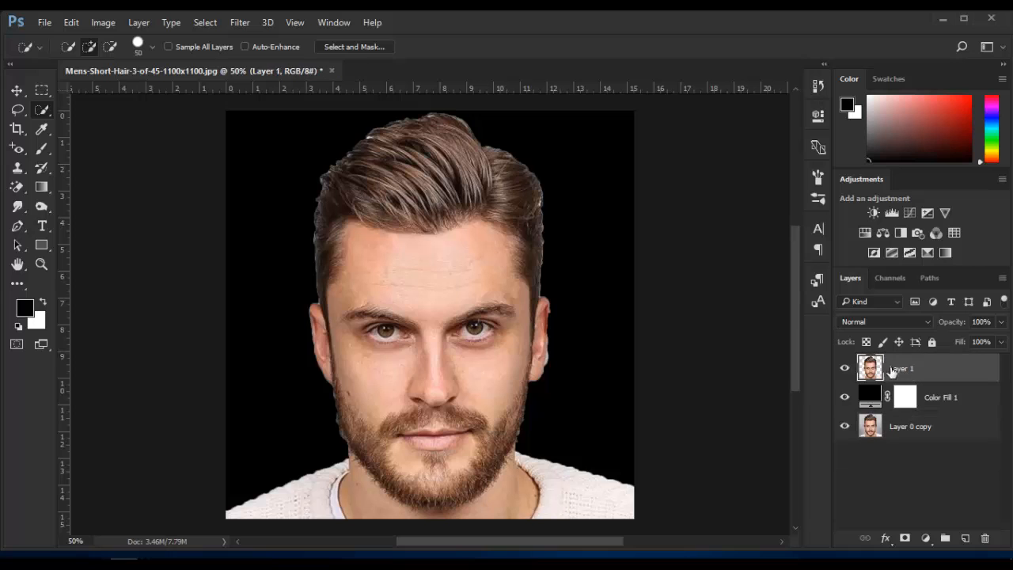
left_click(922, 539)
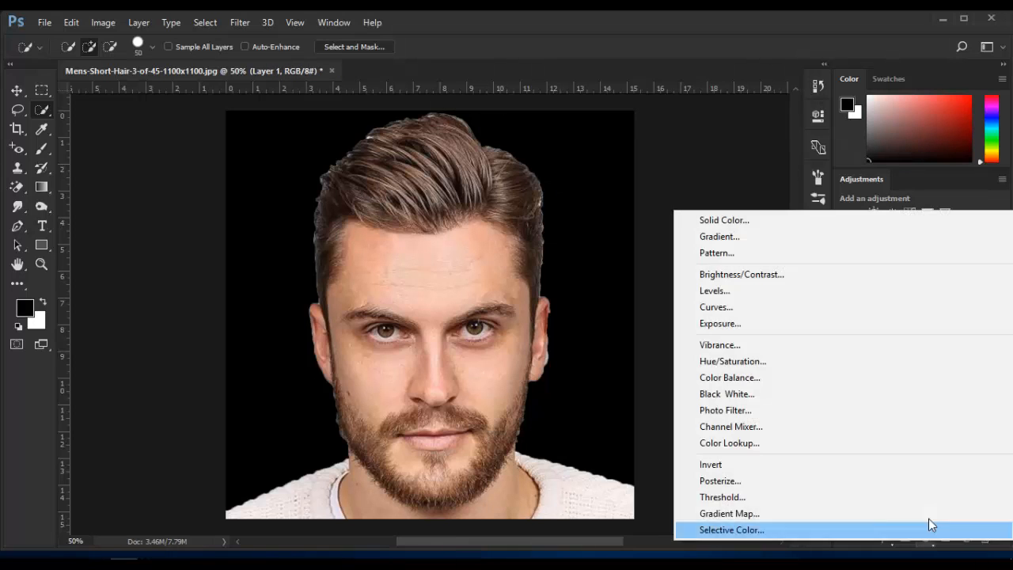
left_click(798, 394)
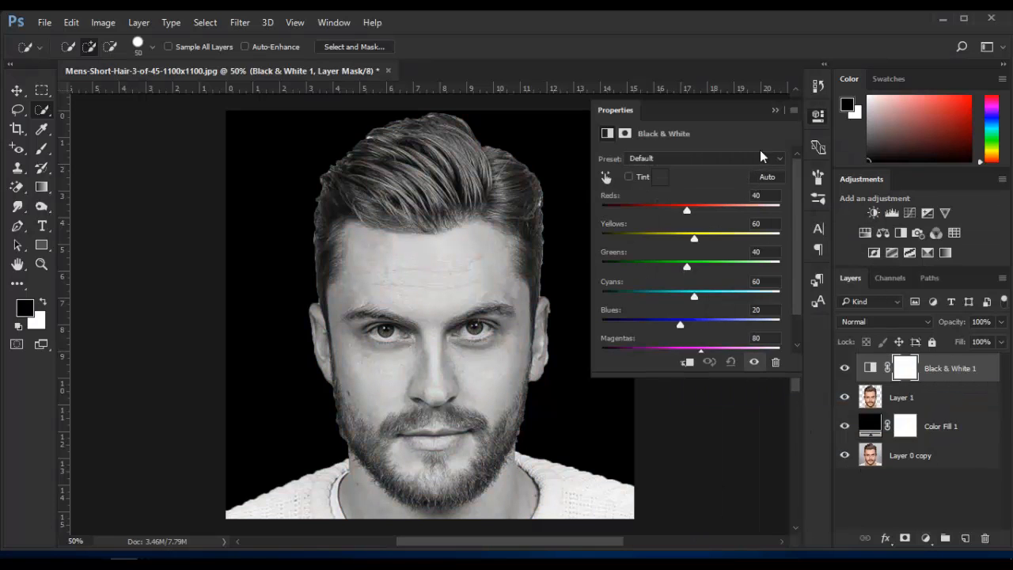
left_click(775, 110)
- Convert the cut-out man's layer, Layer 1, to a smart object
left_click(910, 397)
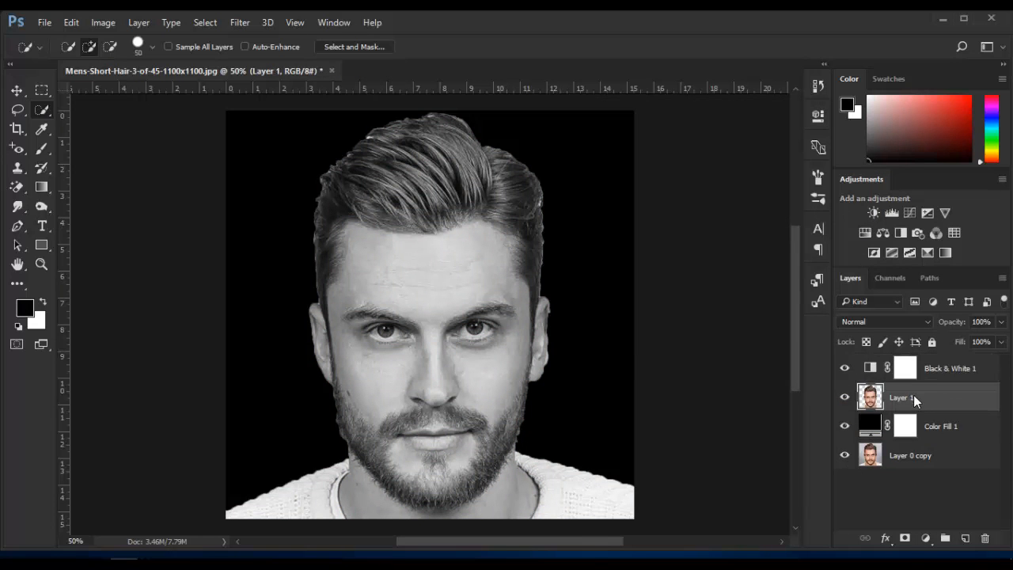
right_click(913, 394)
left_click(682, 276)
- Apply a Gaussian Blur smart filter with a radius of 10 pixels to Layer 1
left_click(240, 23)
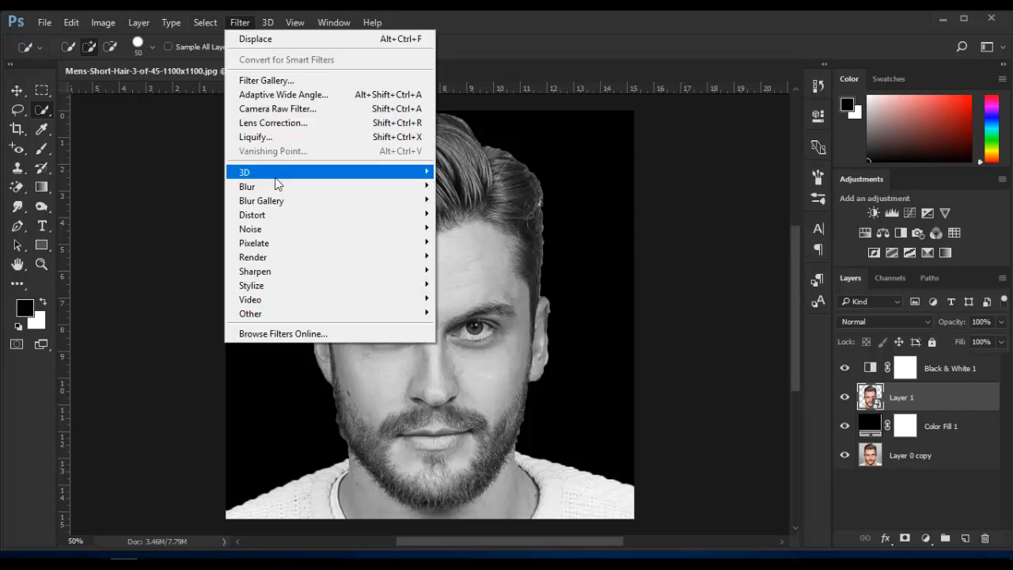
mouse_move(278, 186)
left_click(487, 242)
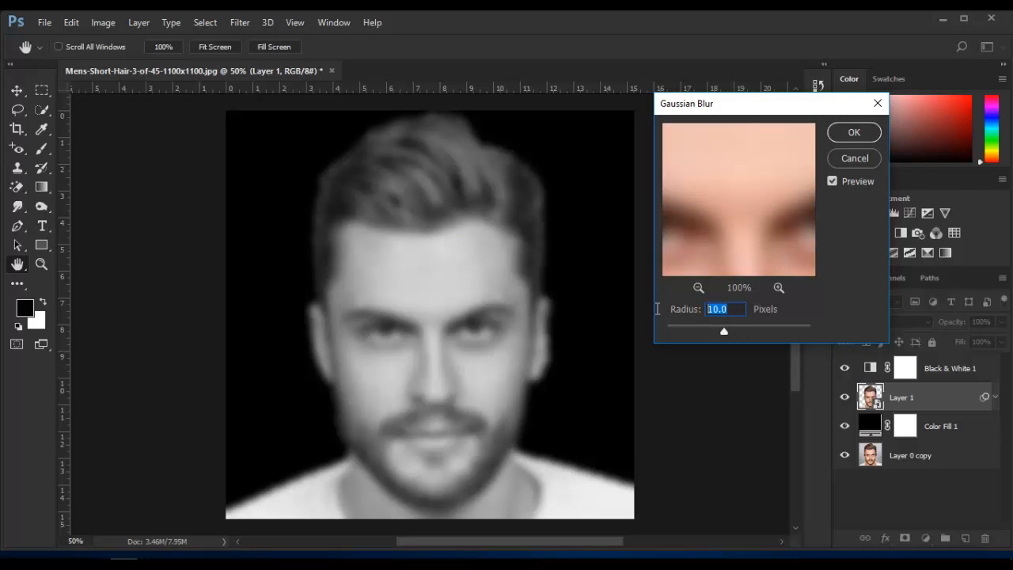
type("10")
left_click(854, 132)
key("w")
- Save the document to the Desktop as a Photoshop file named "displacement map" with Maximize Compatibility on
left_click(45, 23)
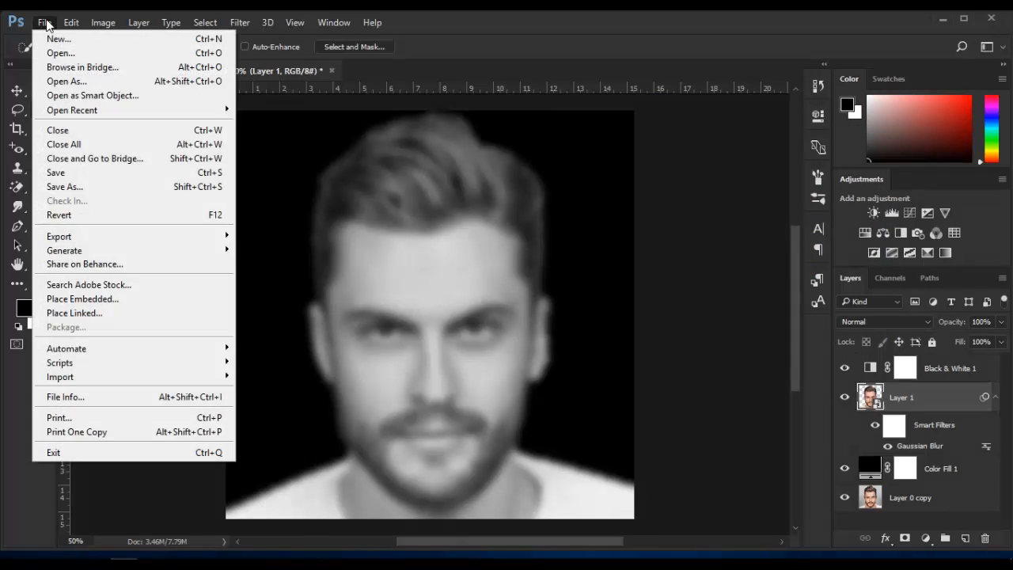
left_click(96, 195)
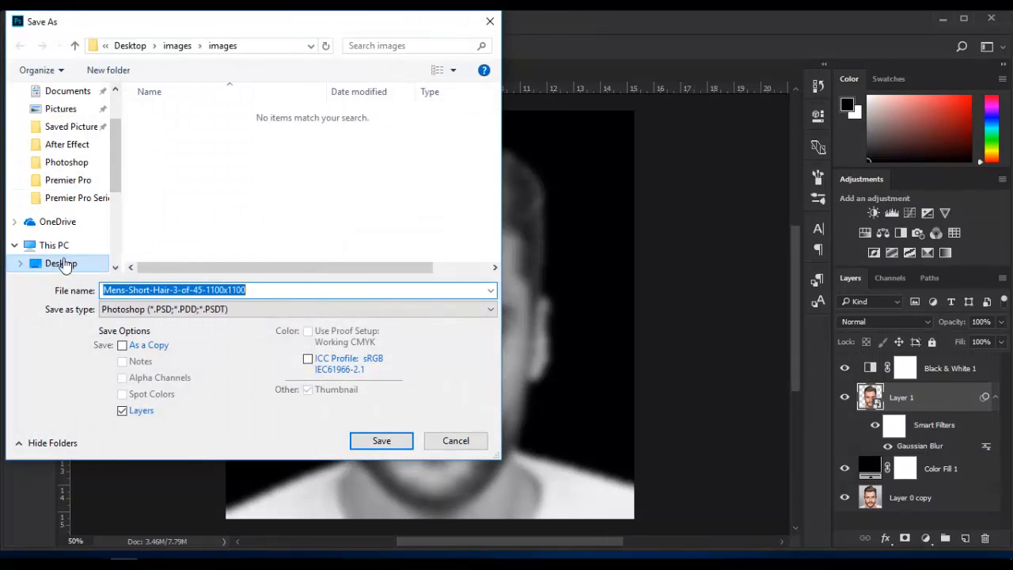
left_click(61, 262)
left_click_drag(252, 289, 107, 293)
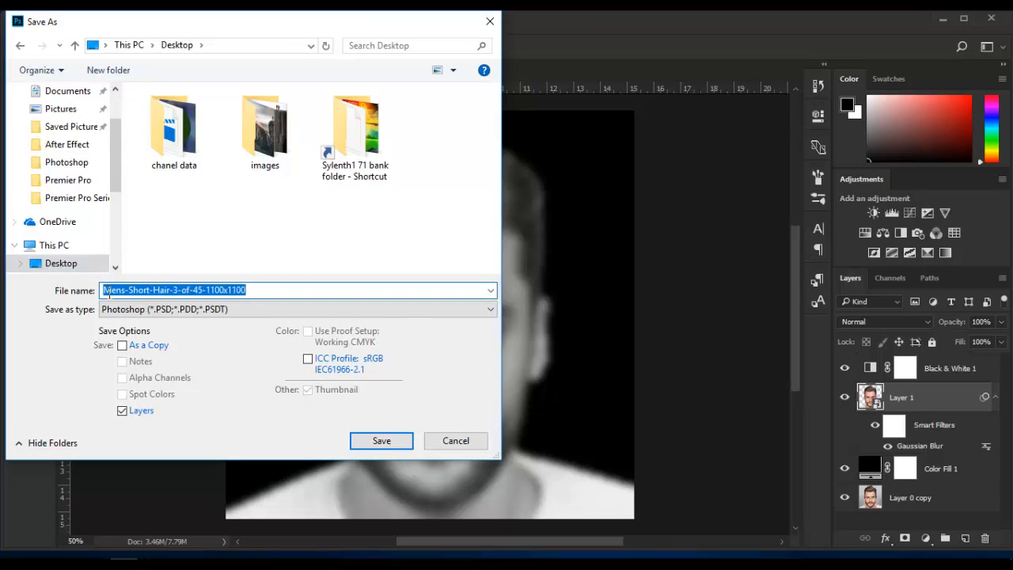
type("displacement map")
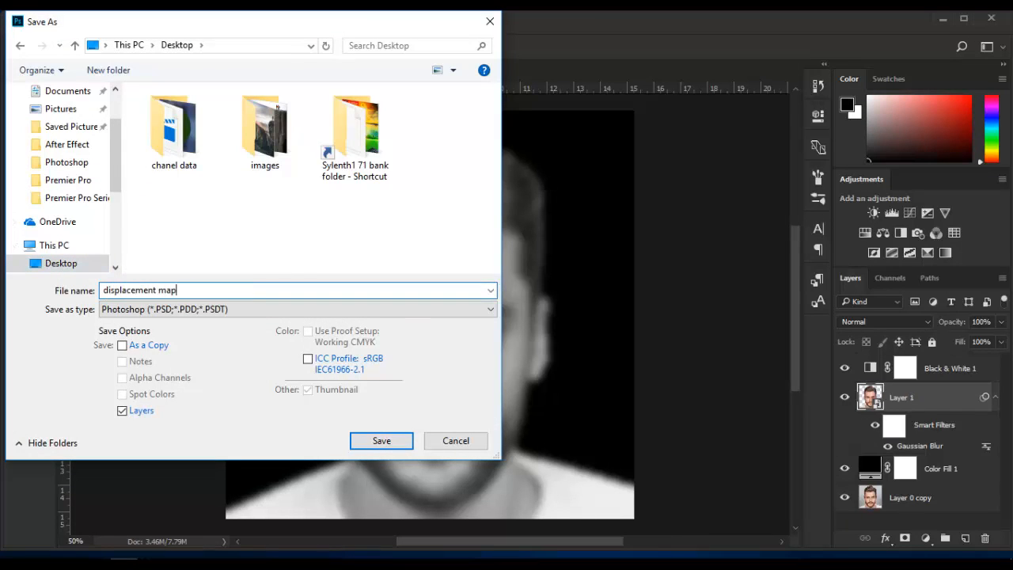
key("Return")
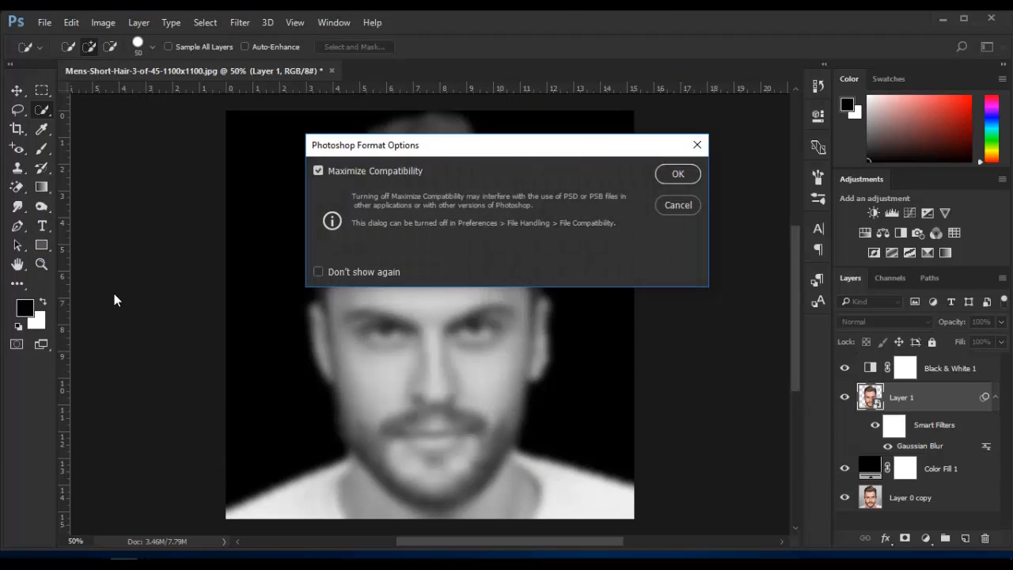
left_click(679, 174)
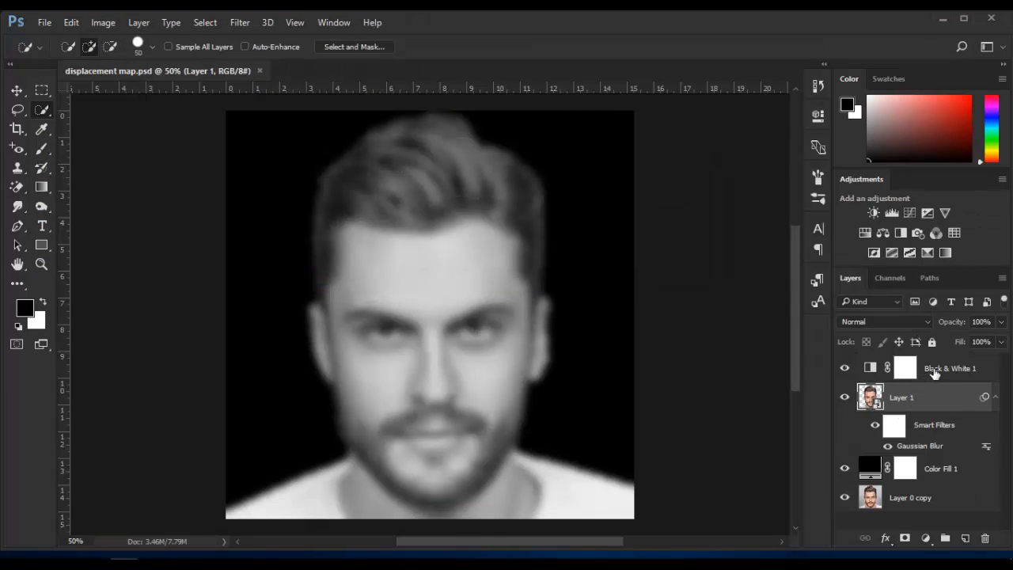
- Delete the Black & White adjustment layer to restore the portrait's colour
left_click(982, 368)
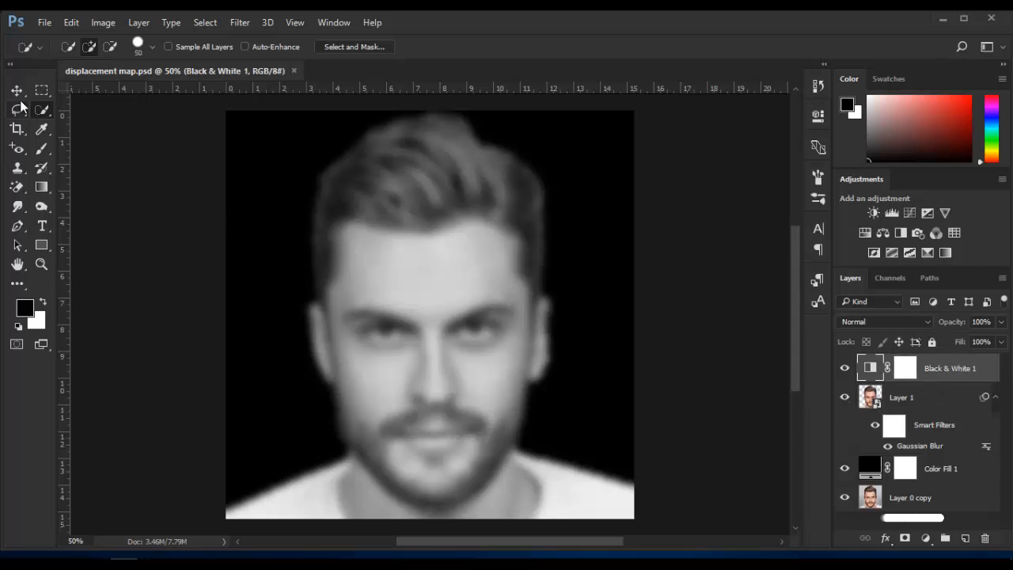
key("v")
left_click_drag(995, 376, 986, 538)
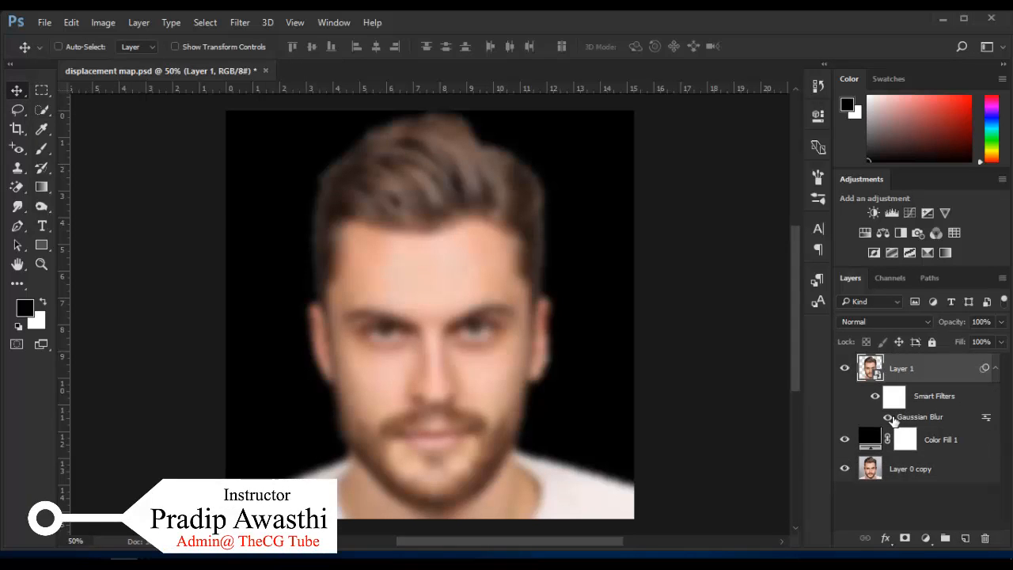
- Hide the Gaussian Blur smart filter on Layer 1, collapse its filter list and deselect all layers
left_click(887, 417)
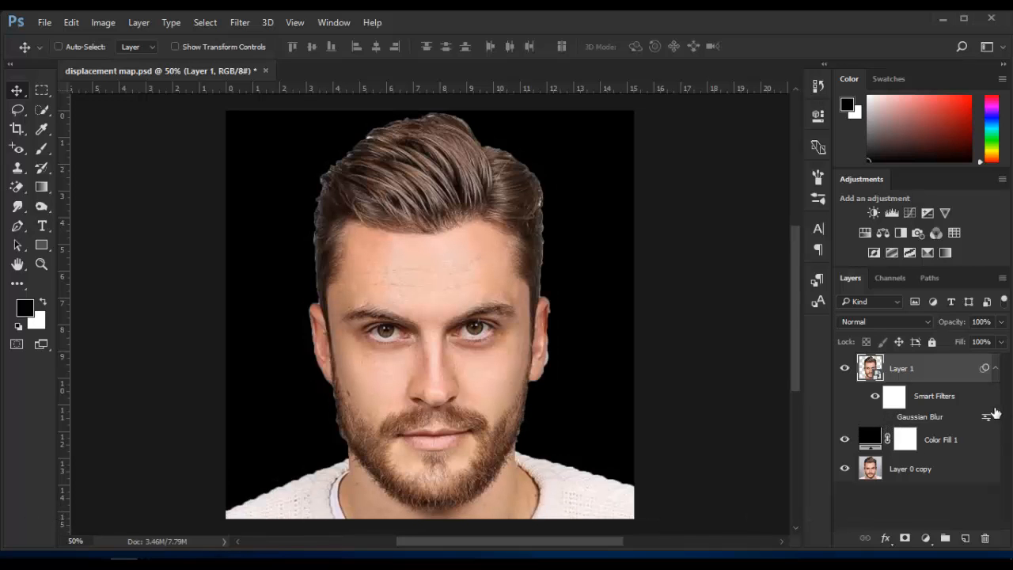
left_click(996, 369)
left_click(977, 463)
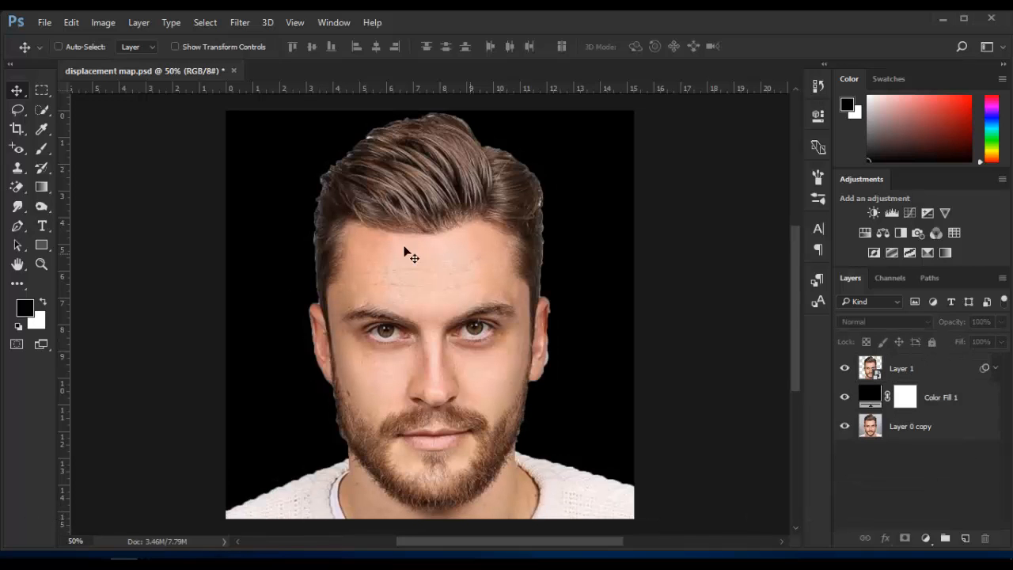
- Check the portrait's pixel dimensions and resolution in Image Size without changing them
left_click(45, 22)
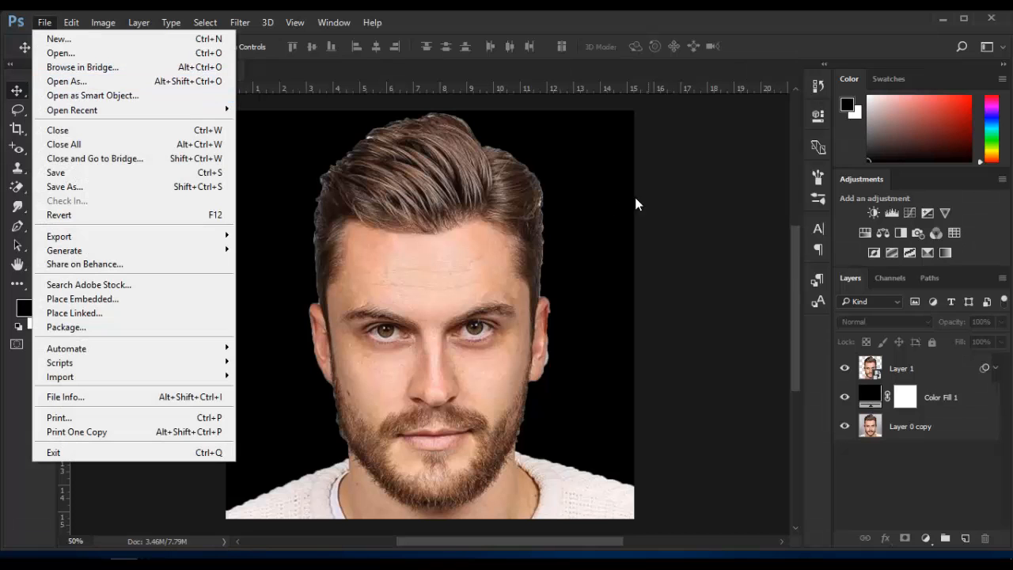
mouse_move(103, 22)
left_click(178, 131)
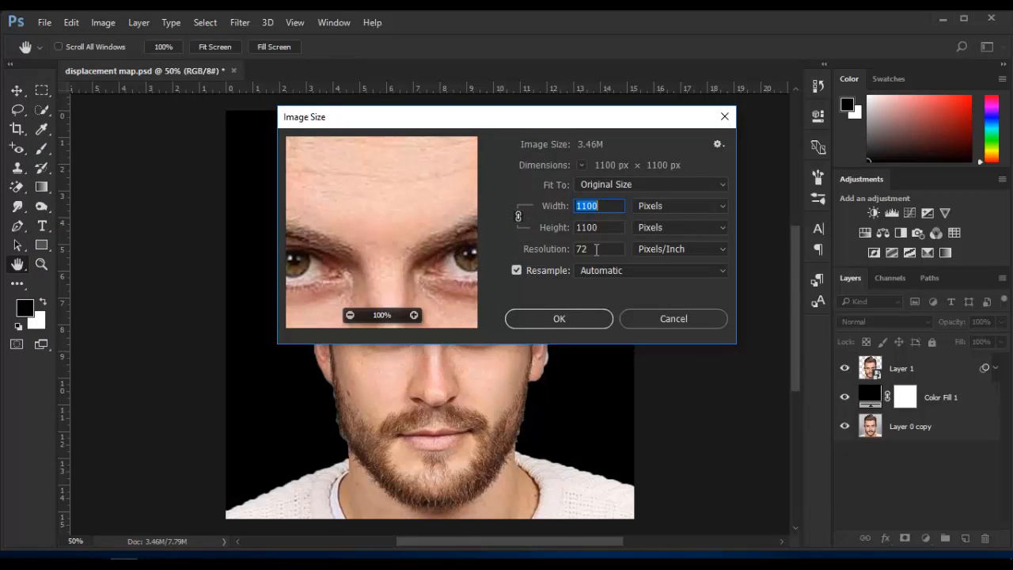
left_click(674, 319)
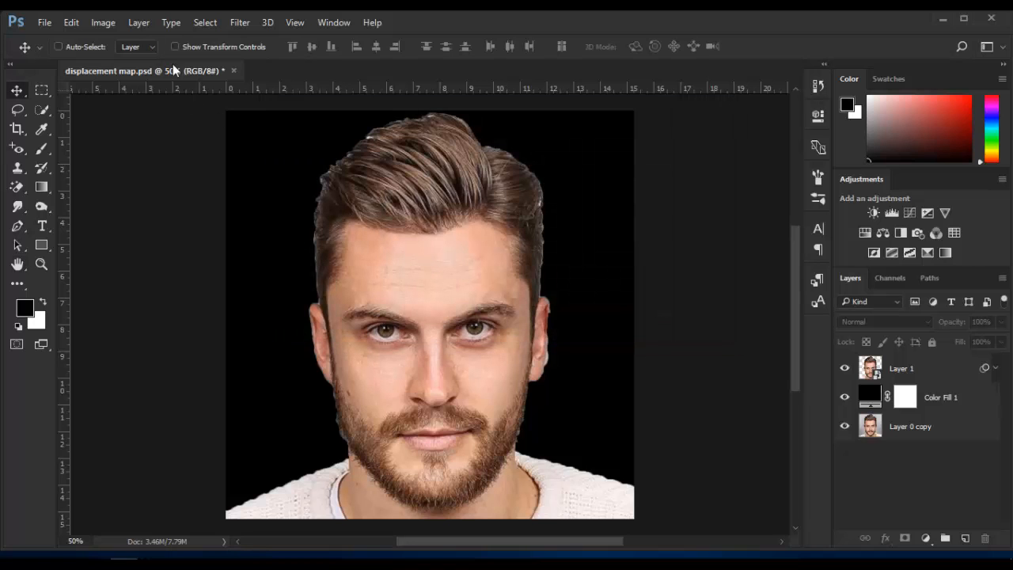
- Create a new 1100 x 1100 px document at 72 pixels/inch in RGB Color with a white background
left_click(52, 22)
key("Escape")
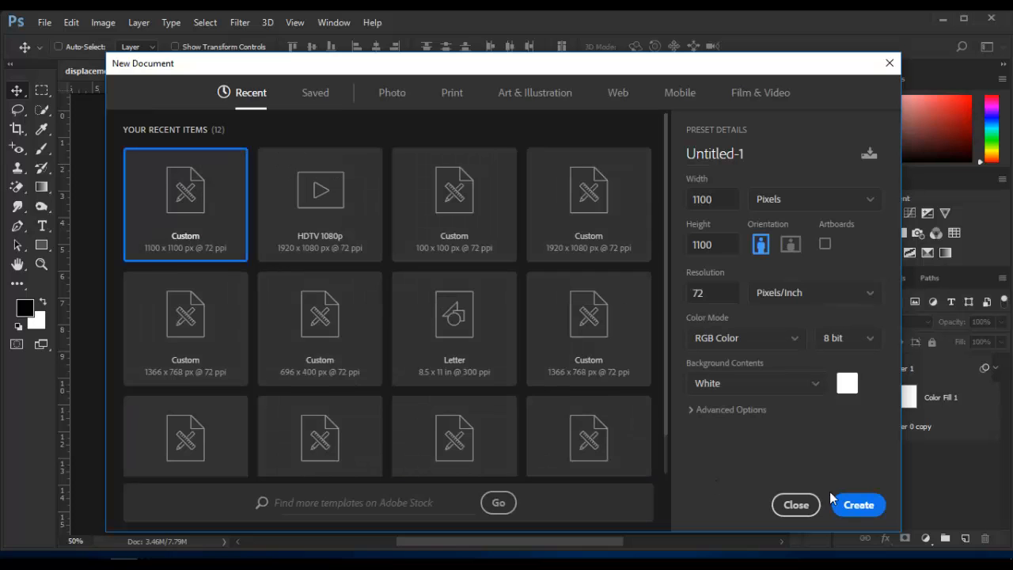
left_click(853, 506)
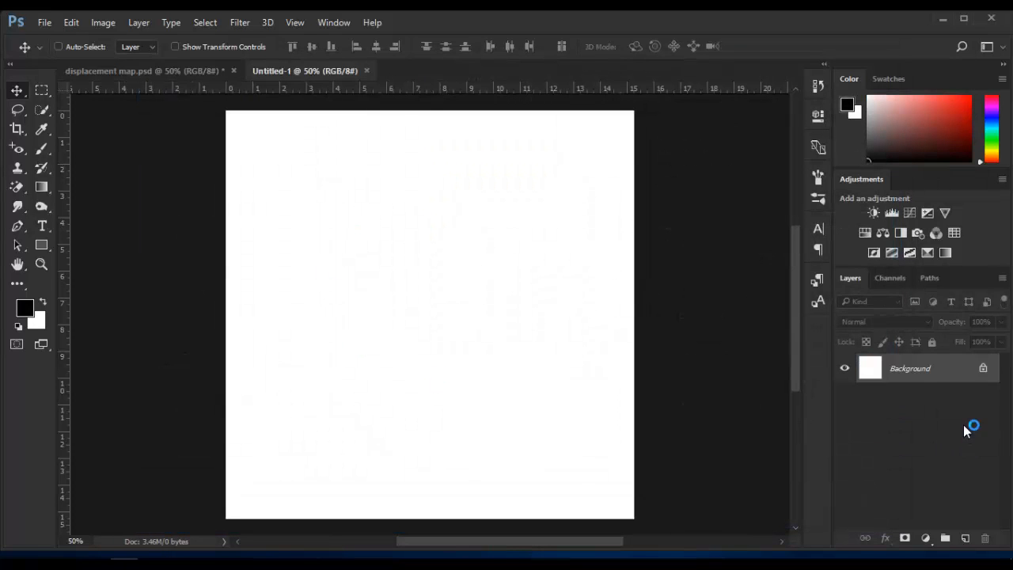
- Convert the new document's Background to Layer 0 and add a black (000000) Solid Color fill layer above it
double_click(931, 375)
left_click(638, 190)
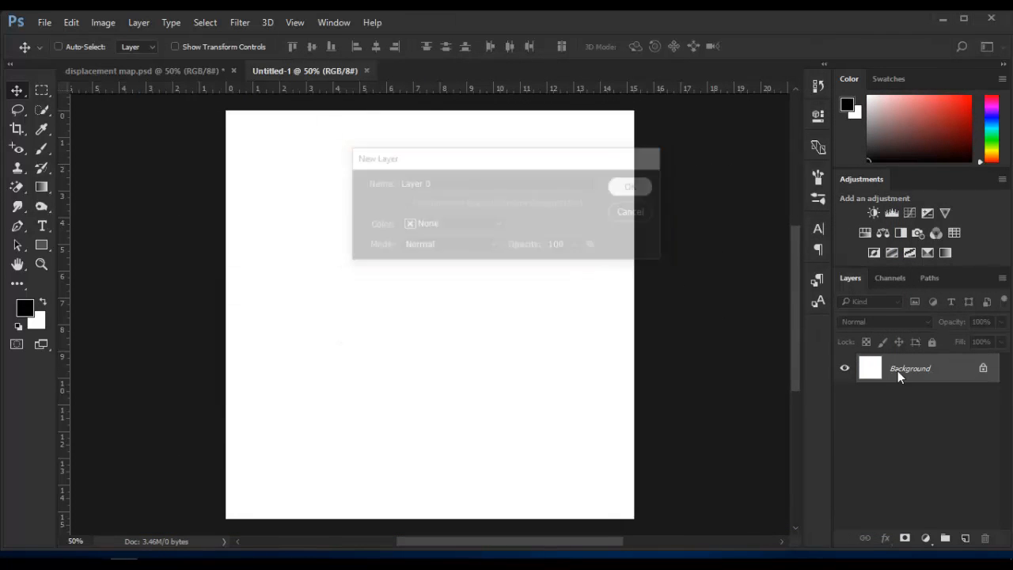
left_click(934, 541)
left_click(866, 222)
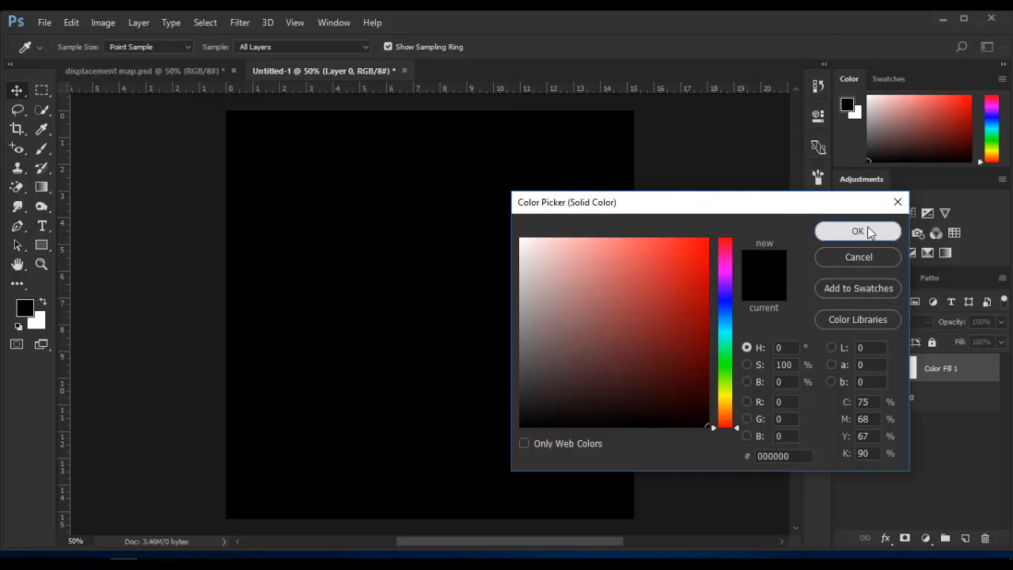
left_click(869, 232)
left_click(926, 473)
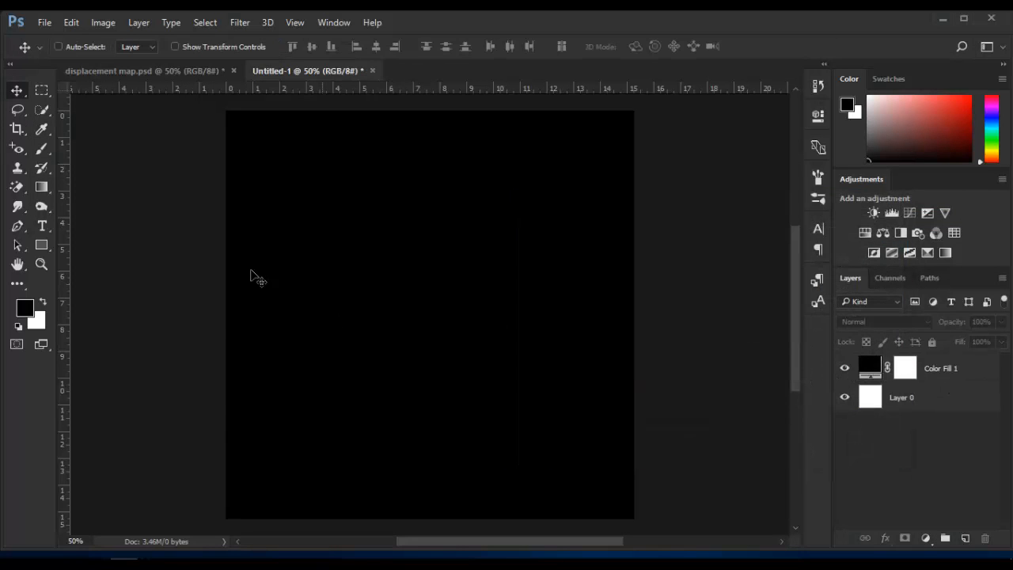
- Add two separate horizontal text layers in white 96 pt Comic Sans MS: "Love" in the canvas's upper left and "Filter" below it
left_click(44, 225)
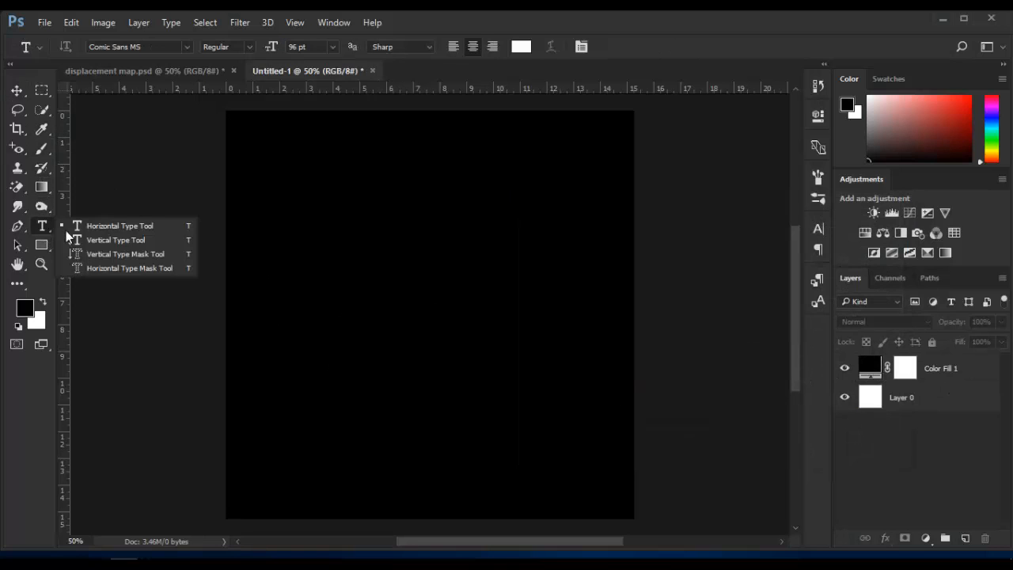
left_click(131, 227)
left_click(284, 207)
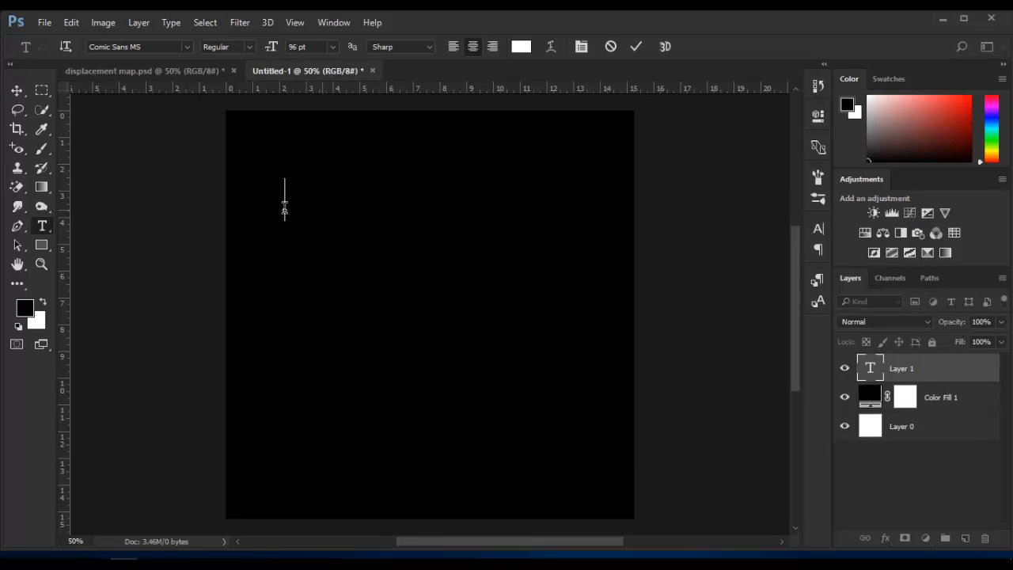
type("Love")
key("ctrl+Return")
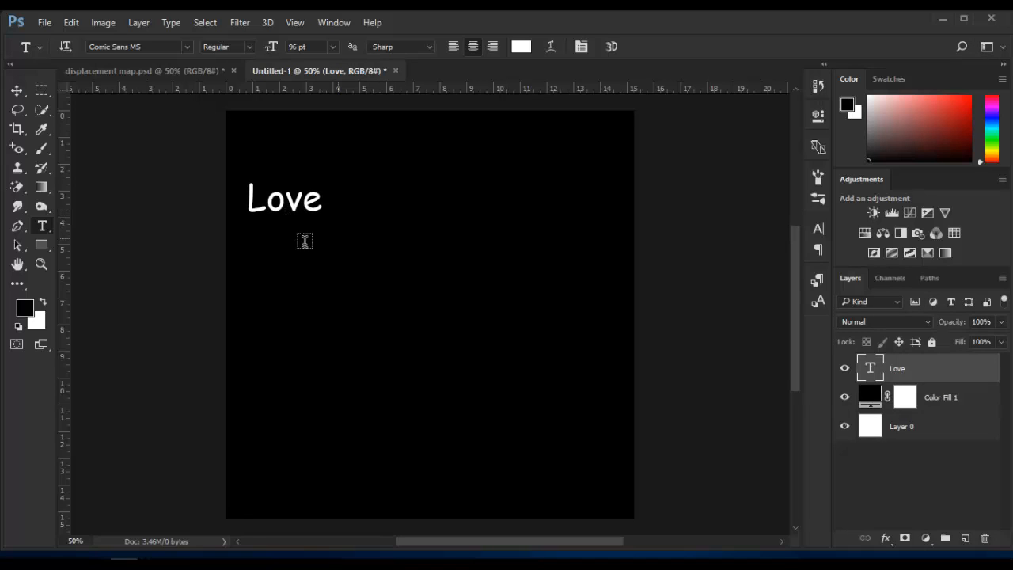
left_click(332, 265)
type("Filter")
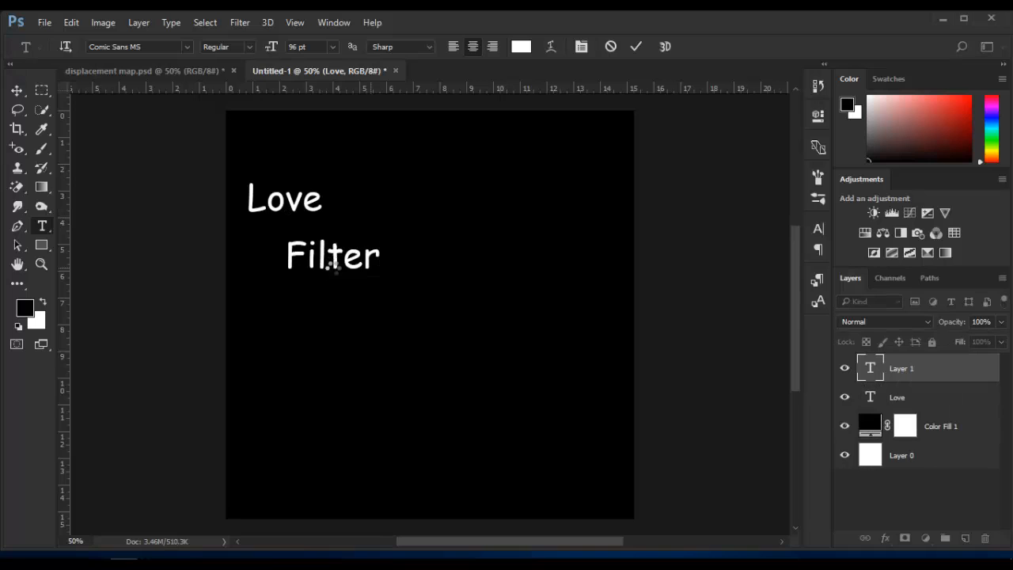
key("ctrl+Return")
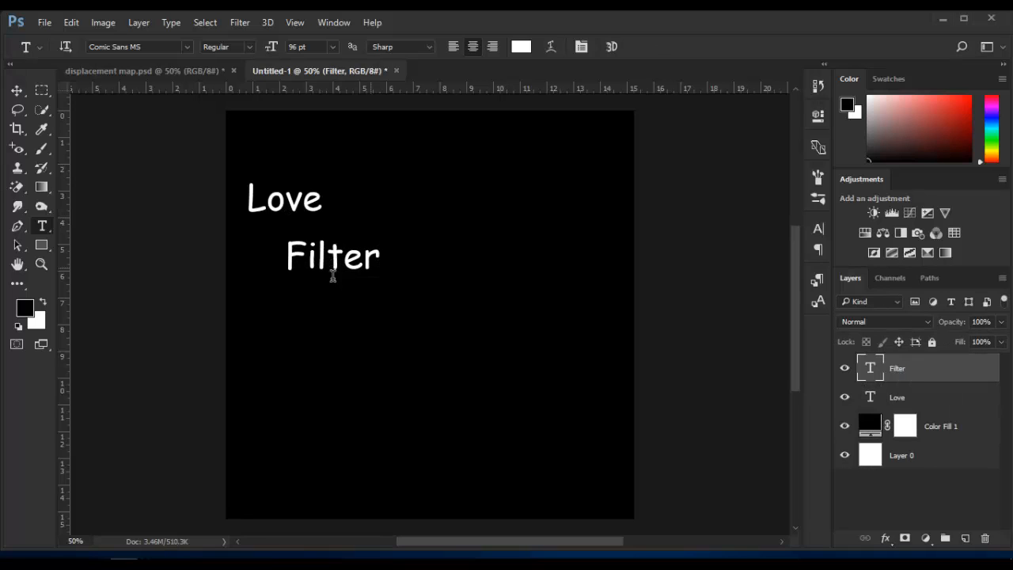
- Add two more separate text layers, "Normal" below "Filter" and "Going" in the canvas's upper right
left_click(343, 355)
type("No")
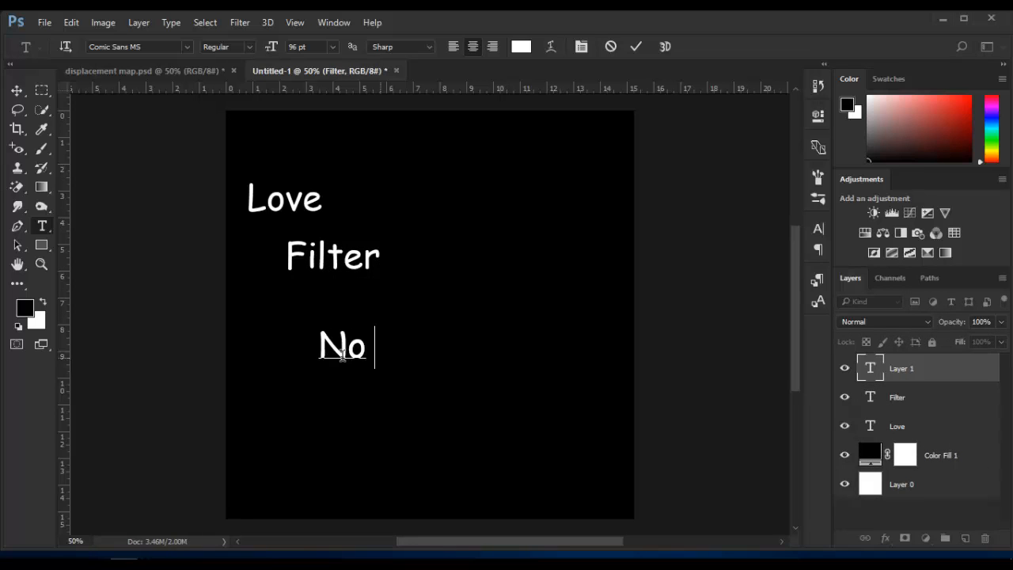
type("rmal")
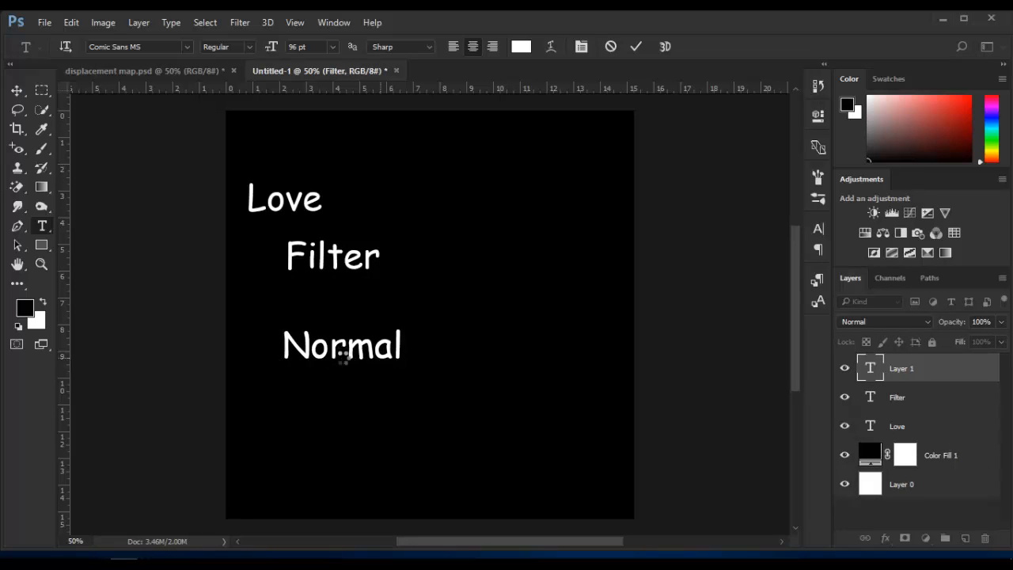
key("ctrl+Return")
left_click(474, 224)
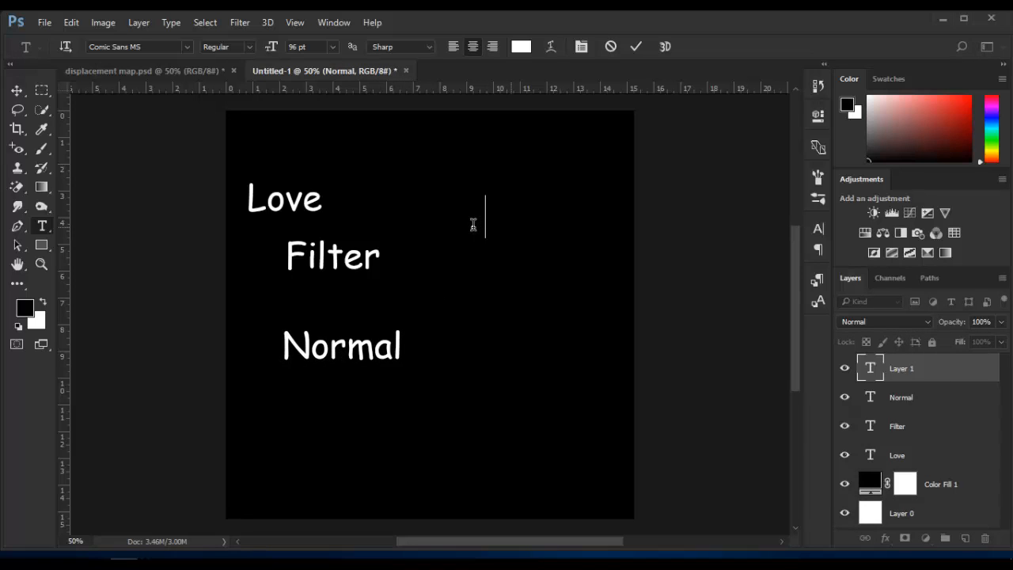
type("Going")
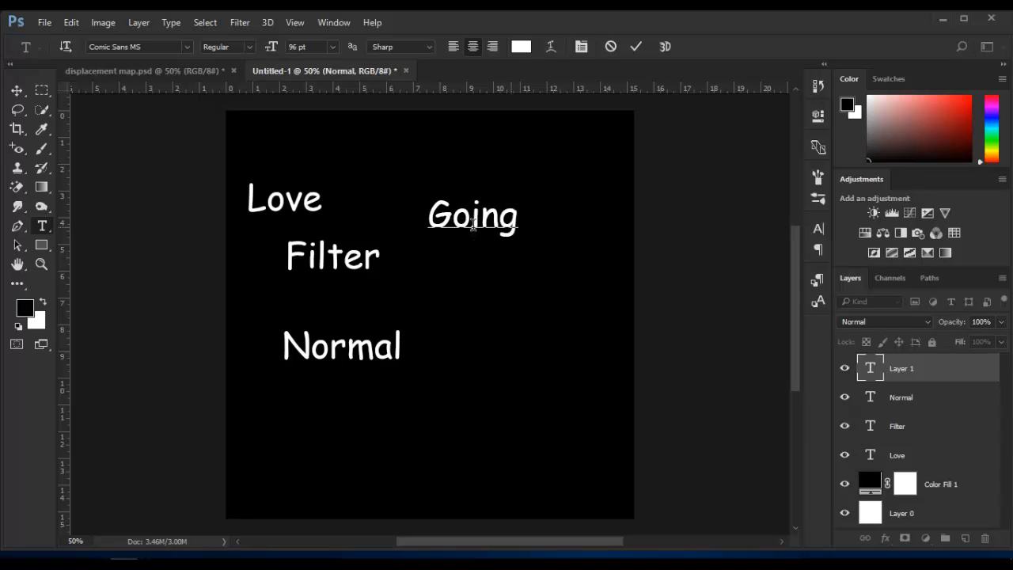
key("ctrl+Return")
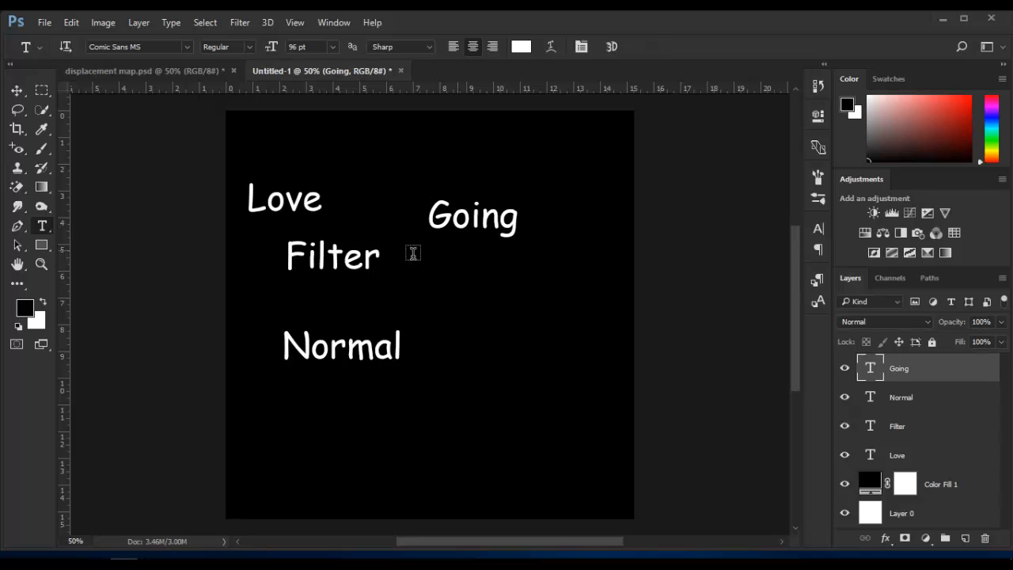
- Rotate "Love" about 90 degrees clockwise, scale it to about 75% width and 43% height, and place it in the canvas's top-left corner
key("v")
left_click_drag(310, 208, 328, 200)
scroll(280, 197, "up", 7)
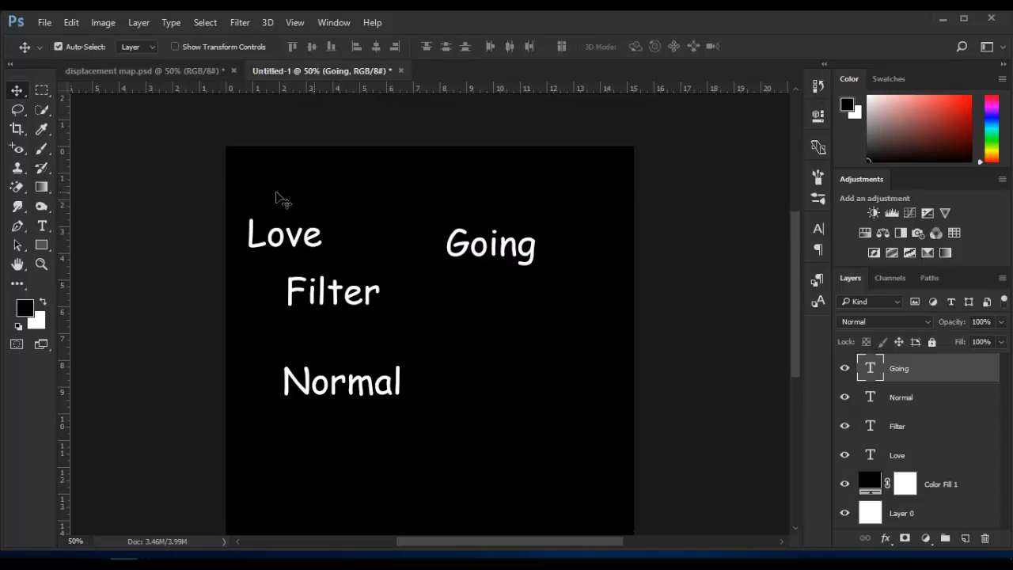
scroll(258, 243, "up", 3)
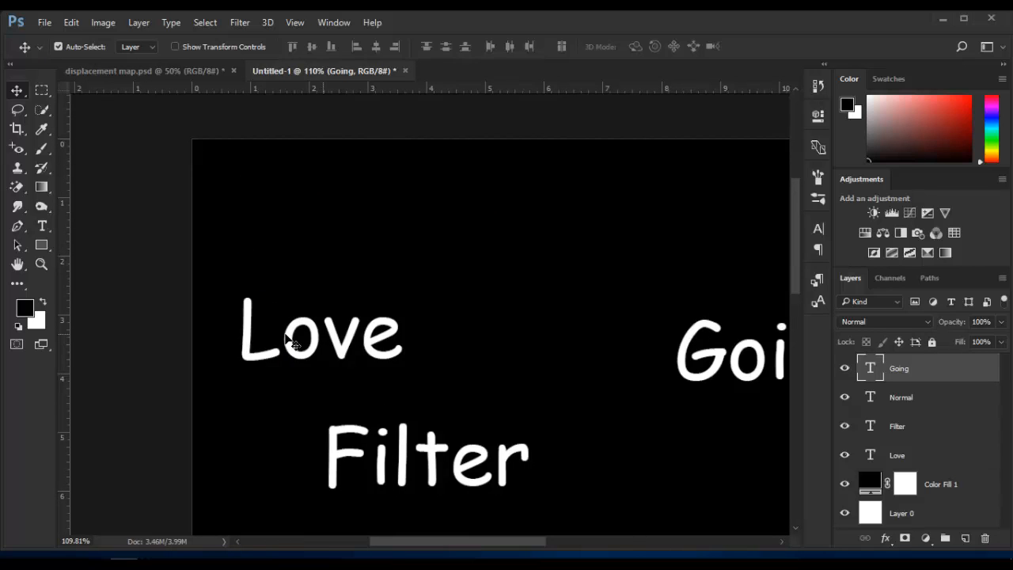
left_click_drag(291, 342, 298, 255)
key("ctrl+t")
left_click_drag(425, 264, 210, 241)
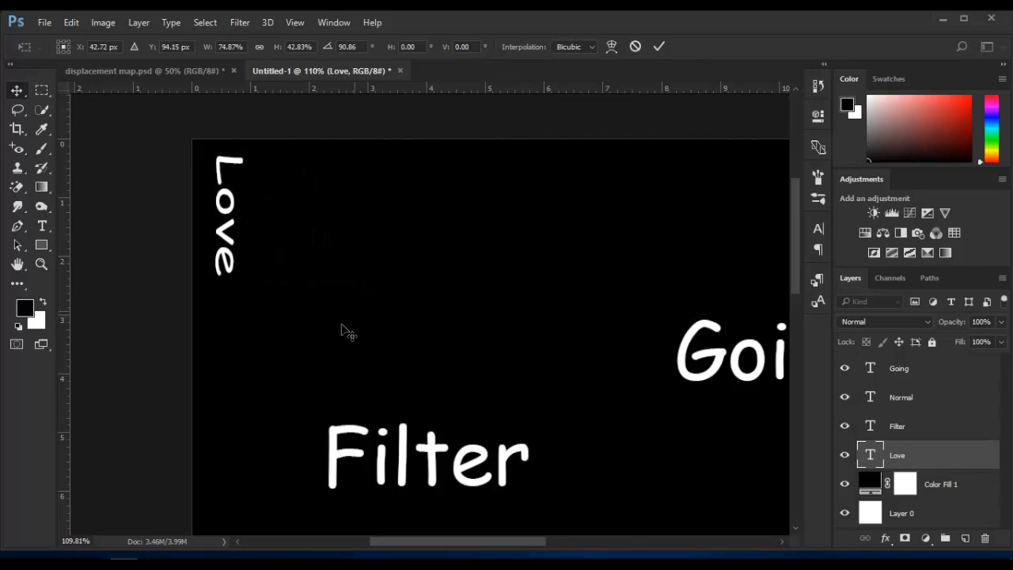
key("Return")
- Place "Filter" right beside the vertical "Love" and fit "Going" beneath it, scaled to about 102% width and 39% height
left_click_drag(404, 451, 325, 183)
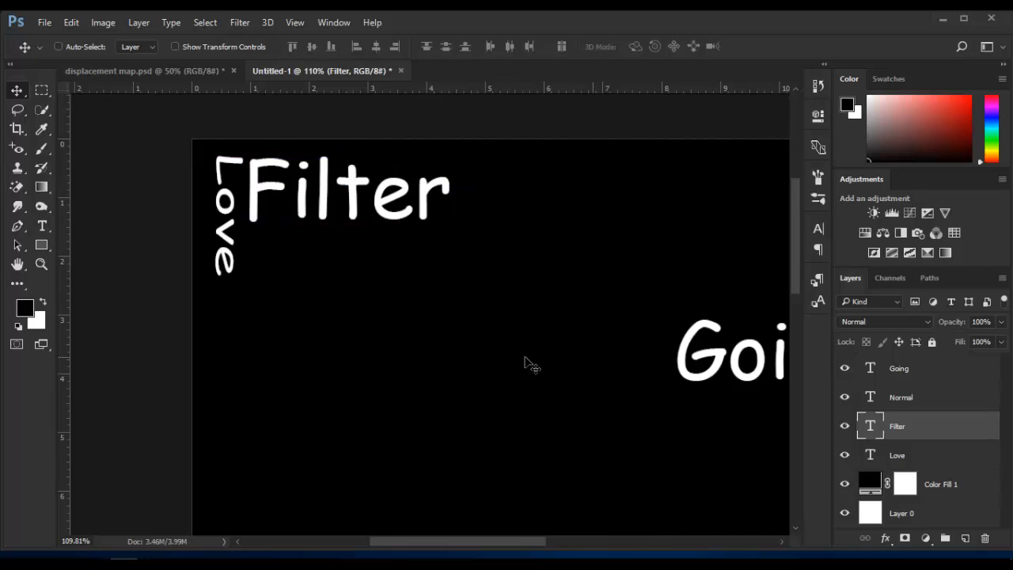
scroll(483, 353, "down", 2)
left_click_drag(647, 346, 378, 284)
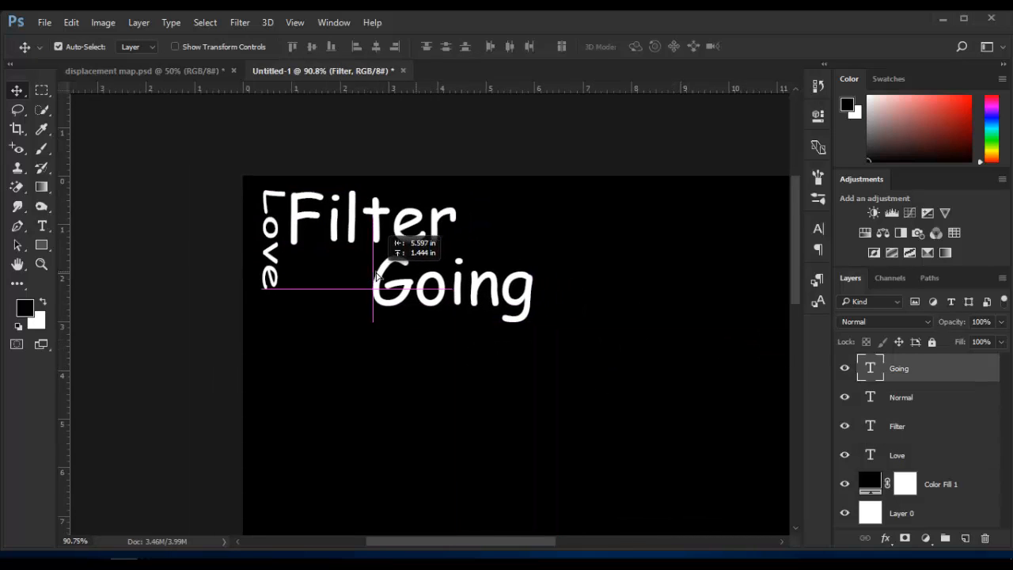
key("ctrl+t")
left_click_drag(453, 324, 374, 266)
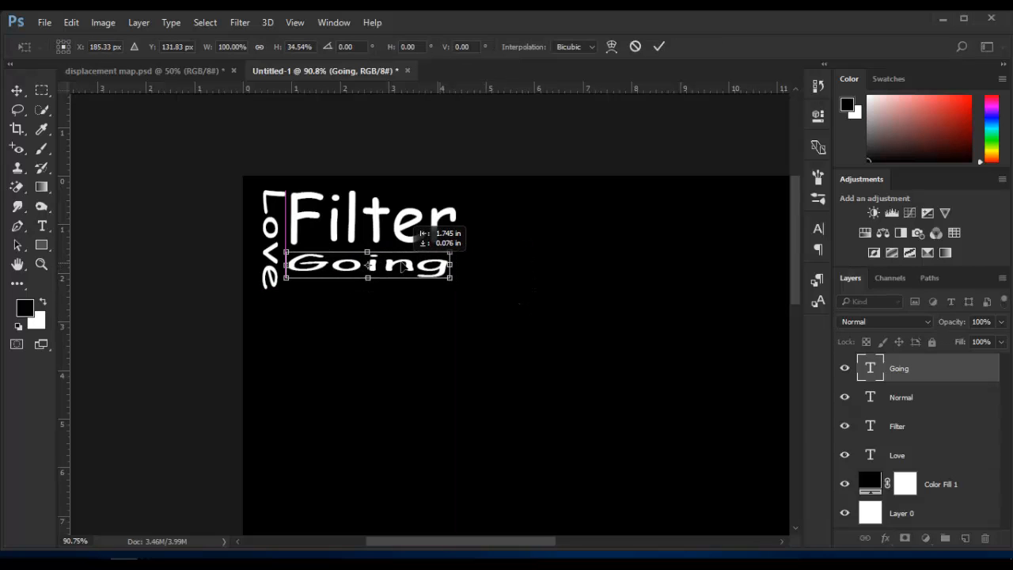
left_click_drag(452, 277, 453, 284)
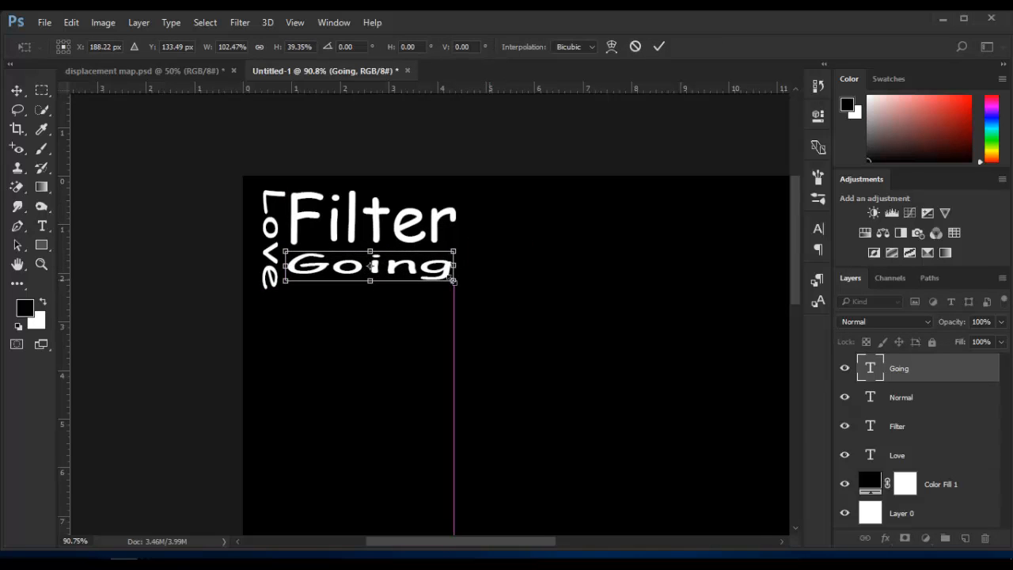
key("Return")
- Move "Normal" up to the right of "Filter" and enlarge it to roughly match the height of the word block
scroll(394, 336, "down", 2)
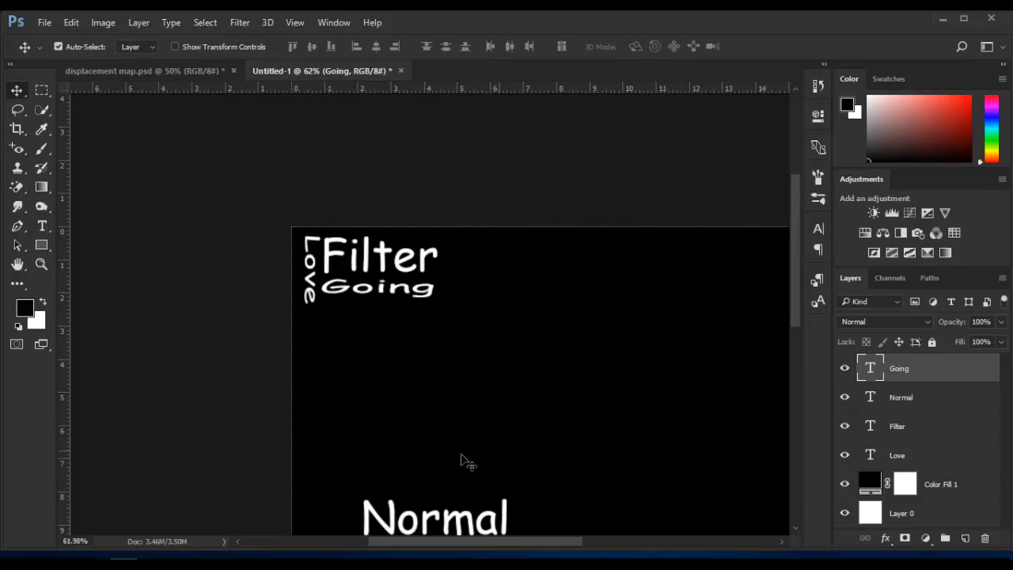
left_click_drag(462, 523, 556, 267)
key("ctrl+t")
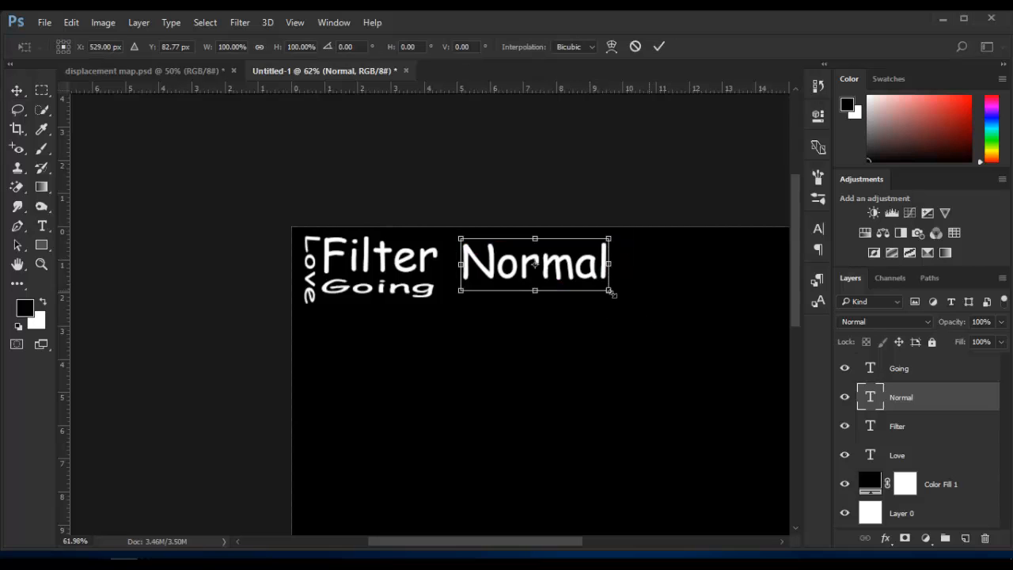
left_click_drag(609, 291, 627, 315)
key("Return")
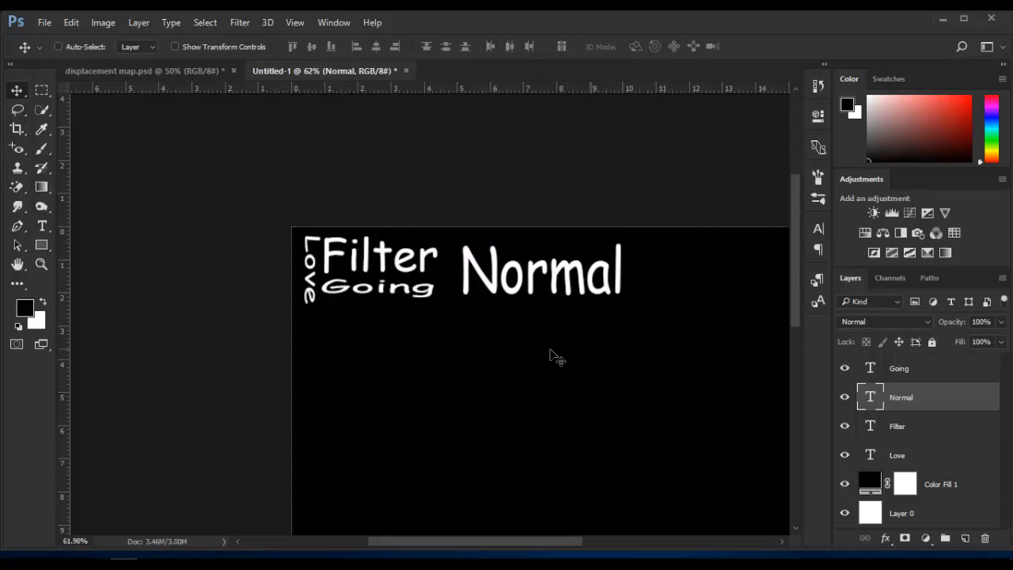
- Add a text layer reading "Bunny" in the empty area below the other words
scroll(556, 356, "down", 3, "alt")
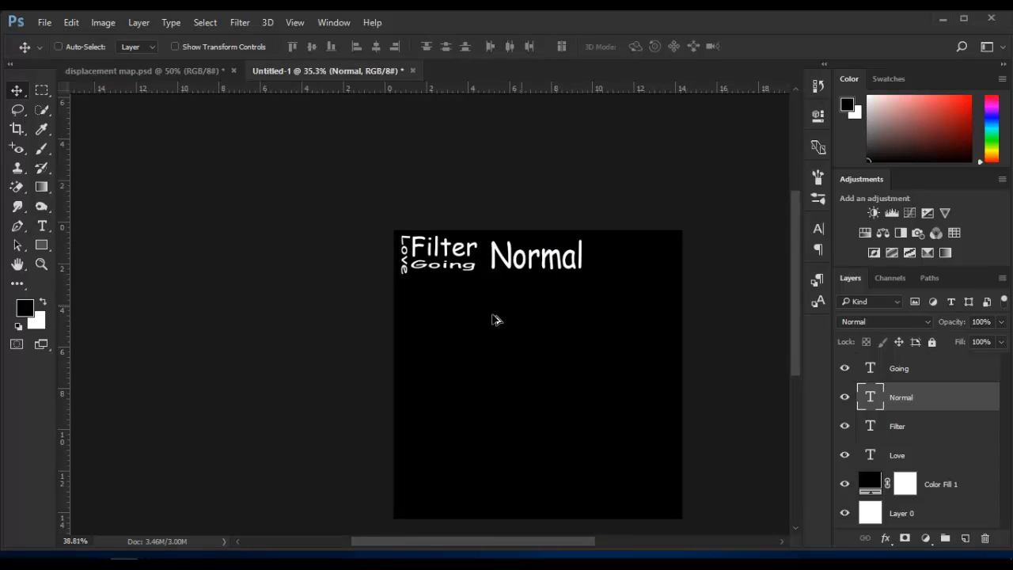
scroll(492, 319, "up", 4)
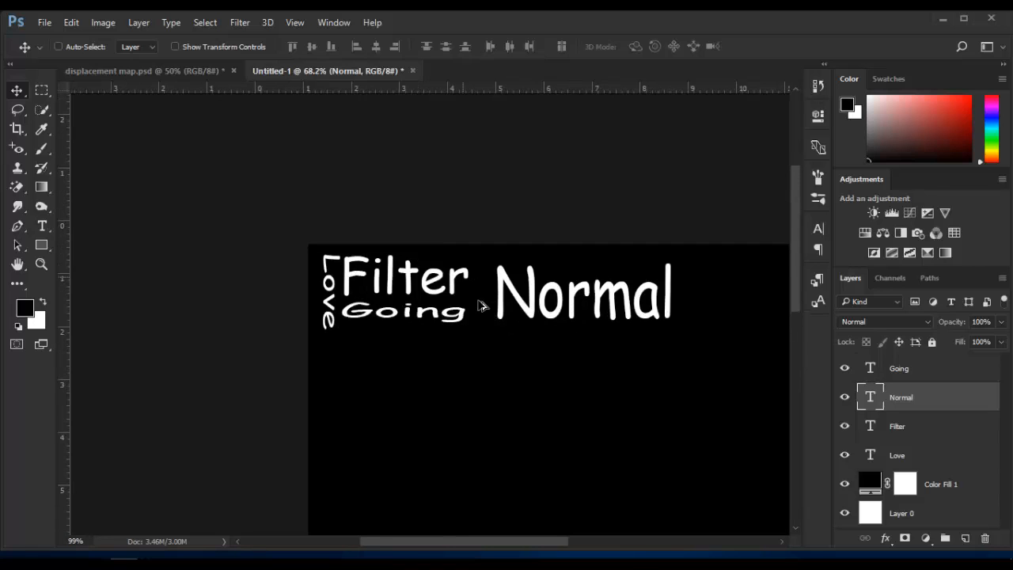
scroll(480, 306, "up", 3)
key("t")
left_click(486, 417)
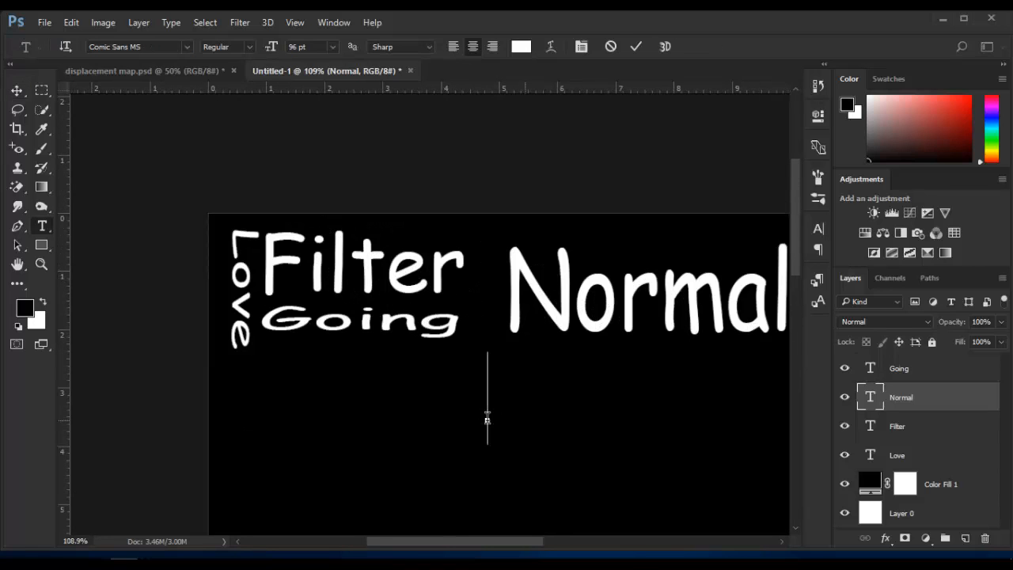
type("Bunny")
key("ctrl+Return")
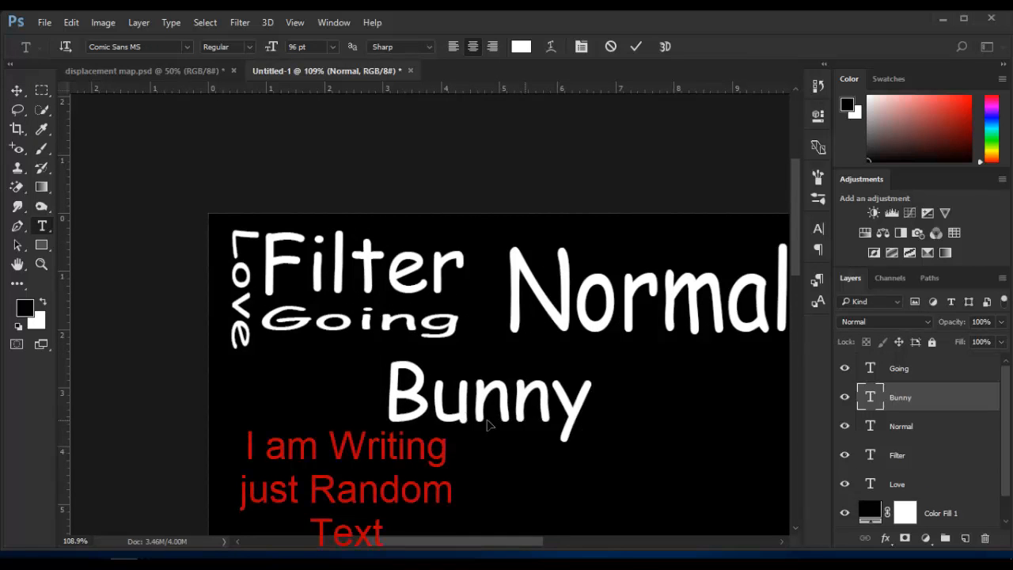
- Rotate "Bunny" about 89 degrees, scale it to about 54% width and 35% height, and fit it between "Filter" and "Normal"
key("ctrl+t")
left_click_drag(684, 421, 484, 319)
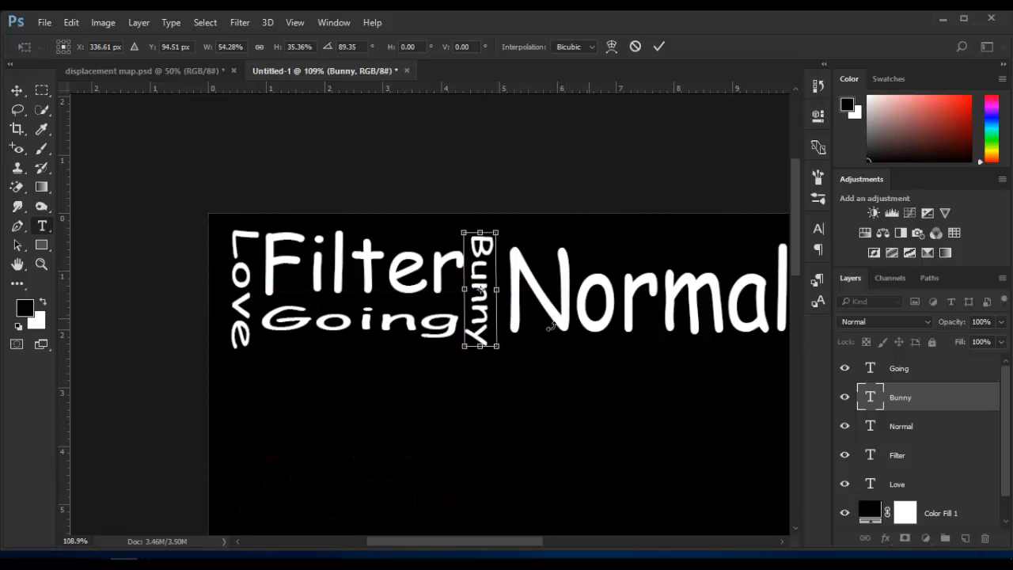
key("Return")
- Move "Normal" close against "Bunny" and stretch its height to about 110%, aligned with the word block
key("v")
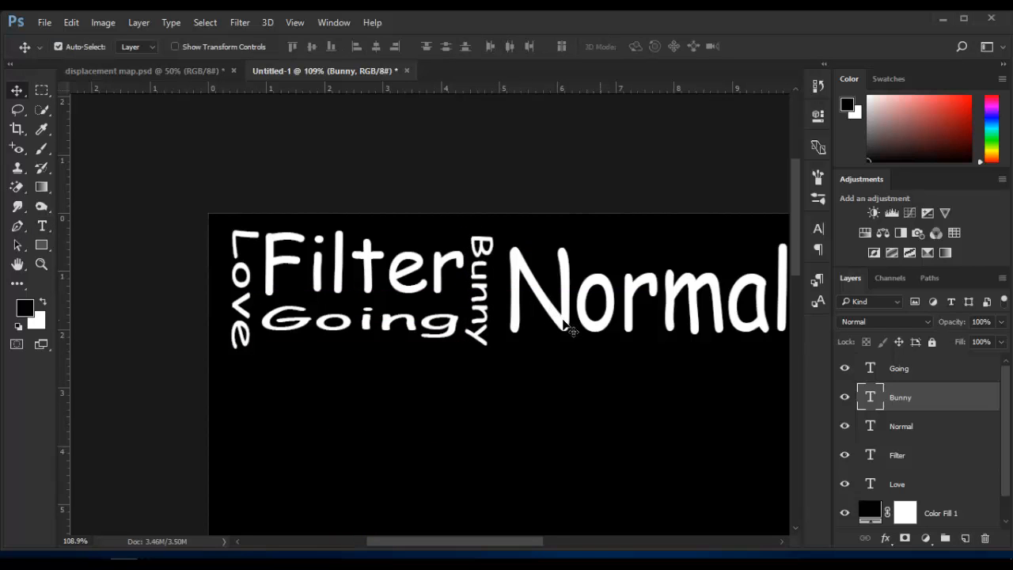
left_click_drag(551, 310, 540, 301)
scroll(411, 337, "down", 2)
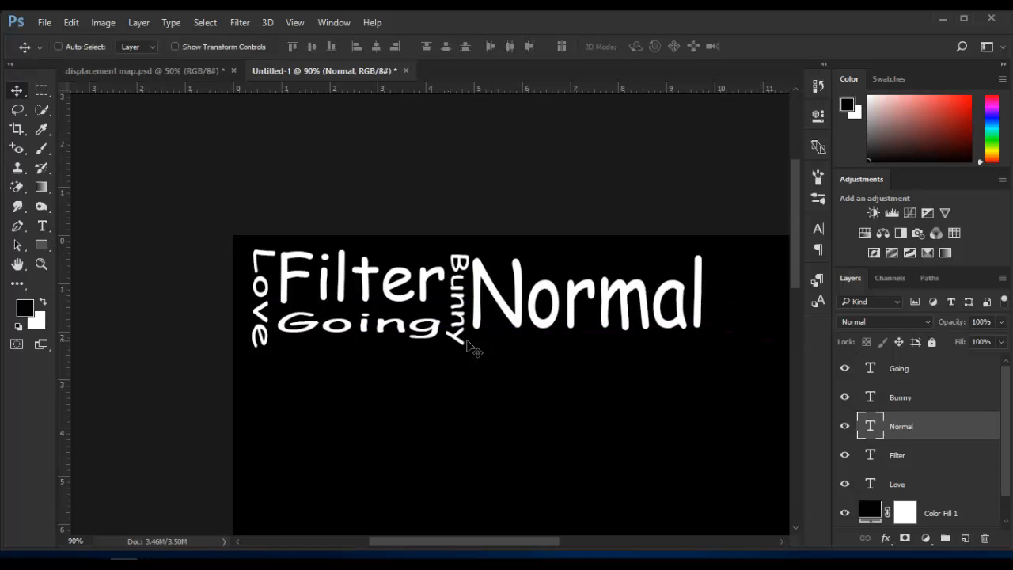
key("ctrl+t")
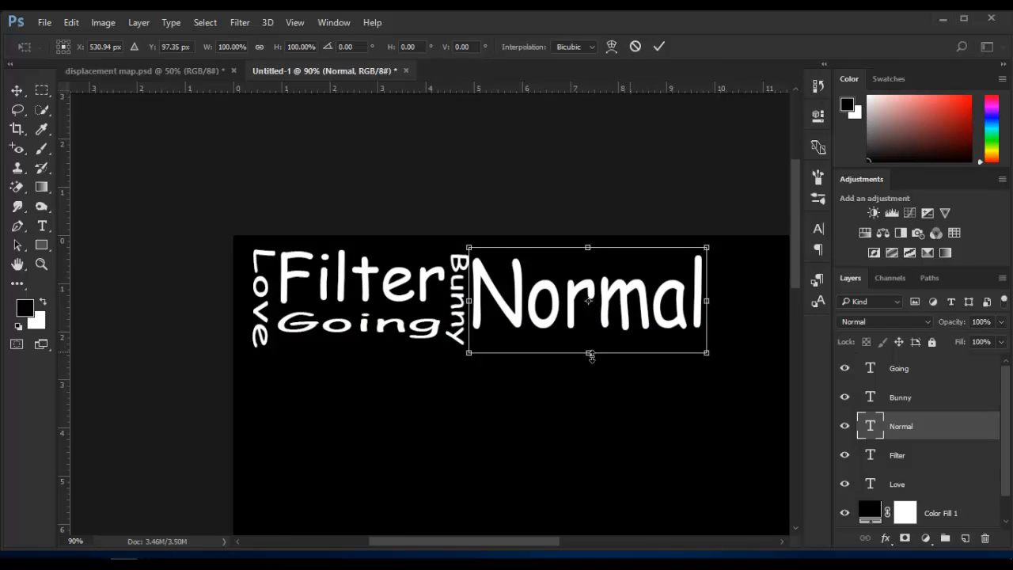
left_click_drag(589, 356, 589, 363)
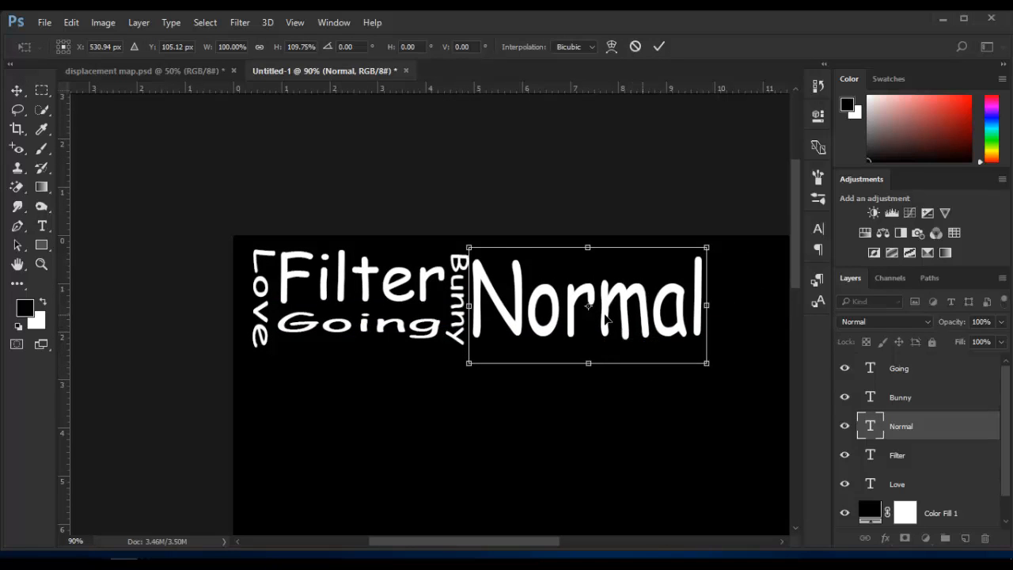
key("Return")
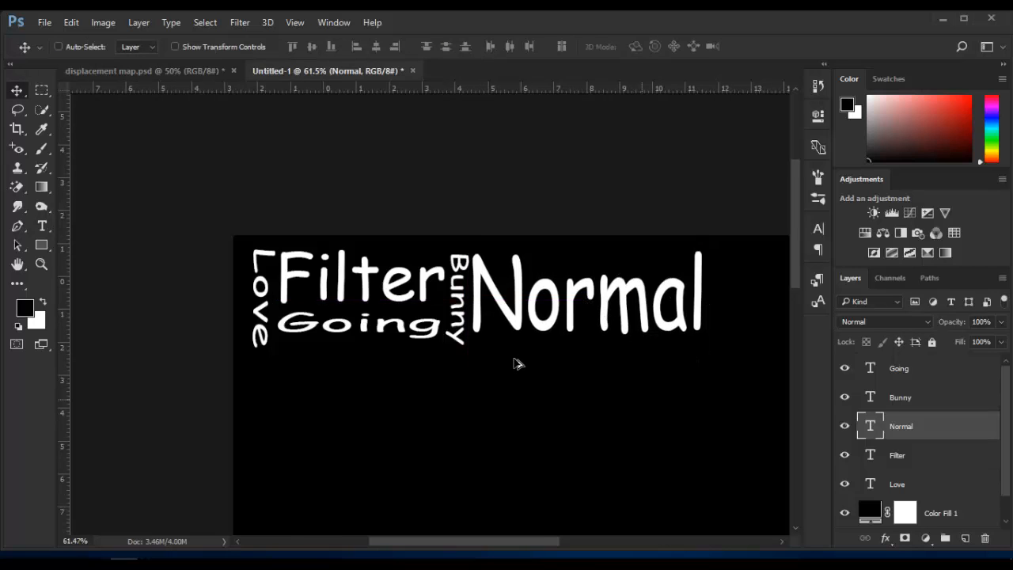
- Merge the five text layers, from Going down to Love, into a single layer
left_click(912, 369)
left_click(898, 490, "shift")
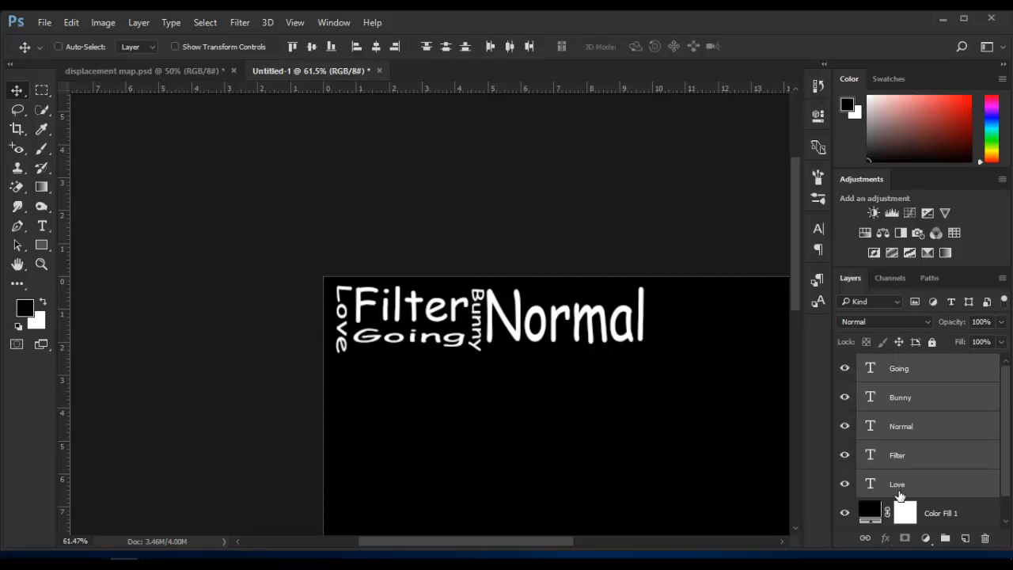
key("ctrl+e")
- Scale the merged text block to about 68% width and 84% height and snap it into the canvas's top-left corner
scroll(547, 411, "down", 3)
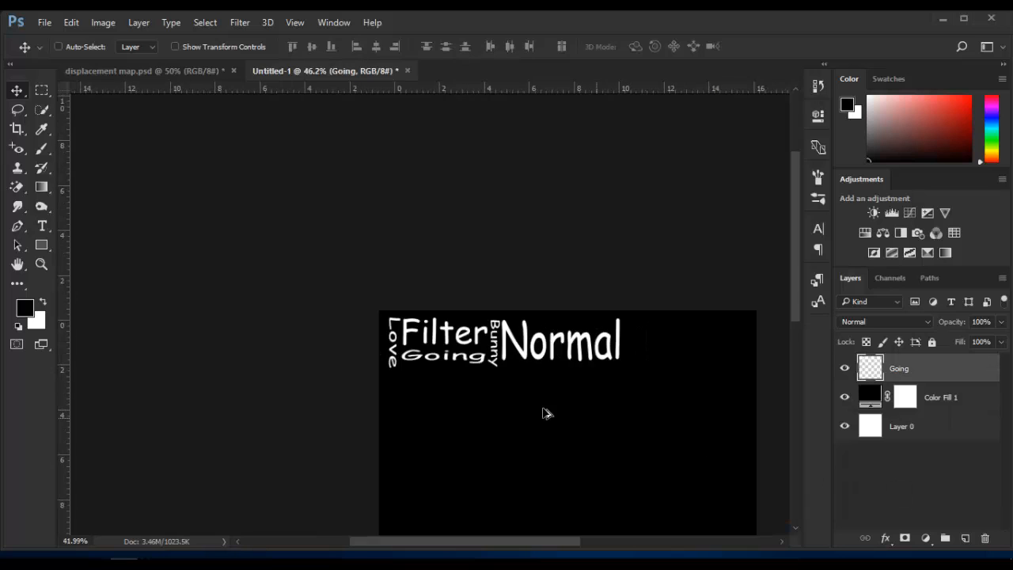
scroll(614, 393, "up", 4)
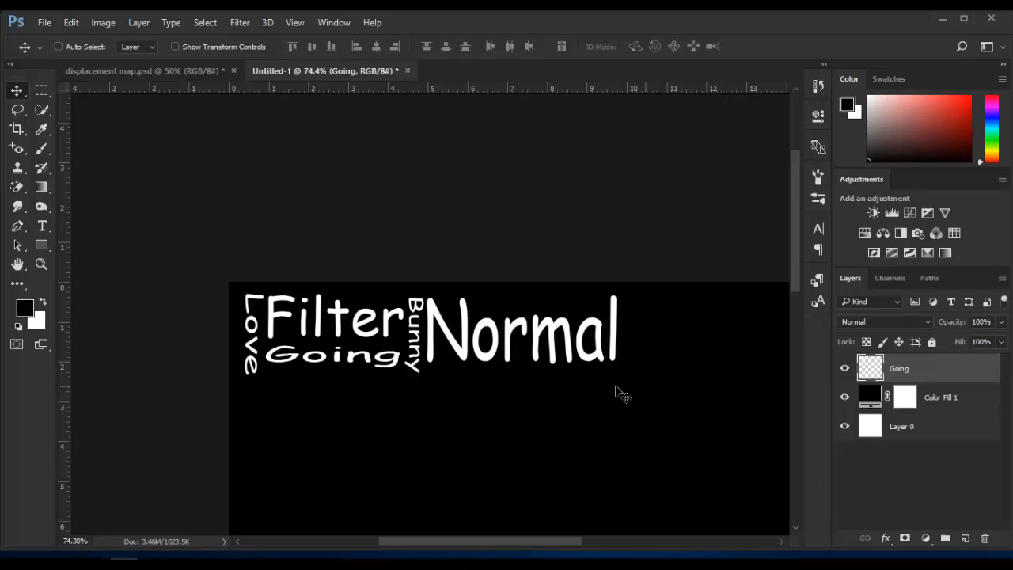
key("ctrl+t")
left_click_drag(617, 369, 463, 345)
left_click_drag(467, 339, 467, 332)
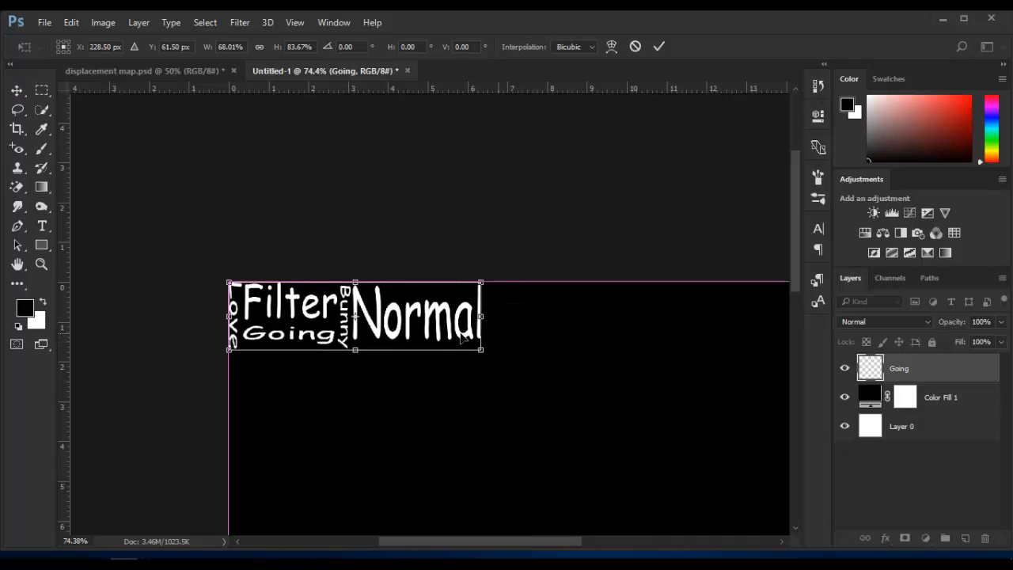
key("Return")
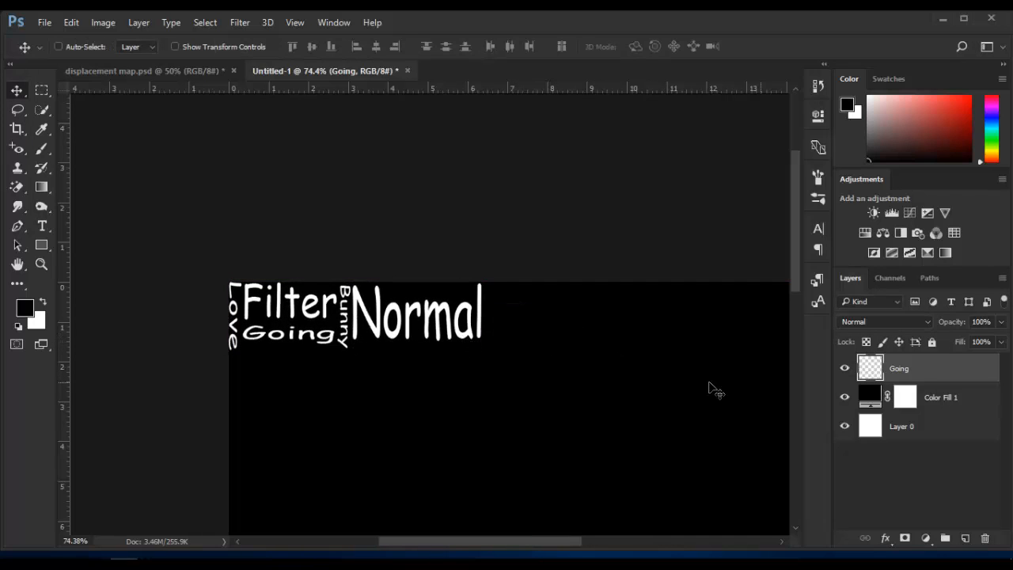
- Duplicate the word block twice, line the copies up in a row along the canvas's top edge, and merge all three blocks
key("ctrl+j")
left_click_drag(447, 340, 705, 340)
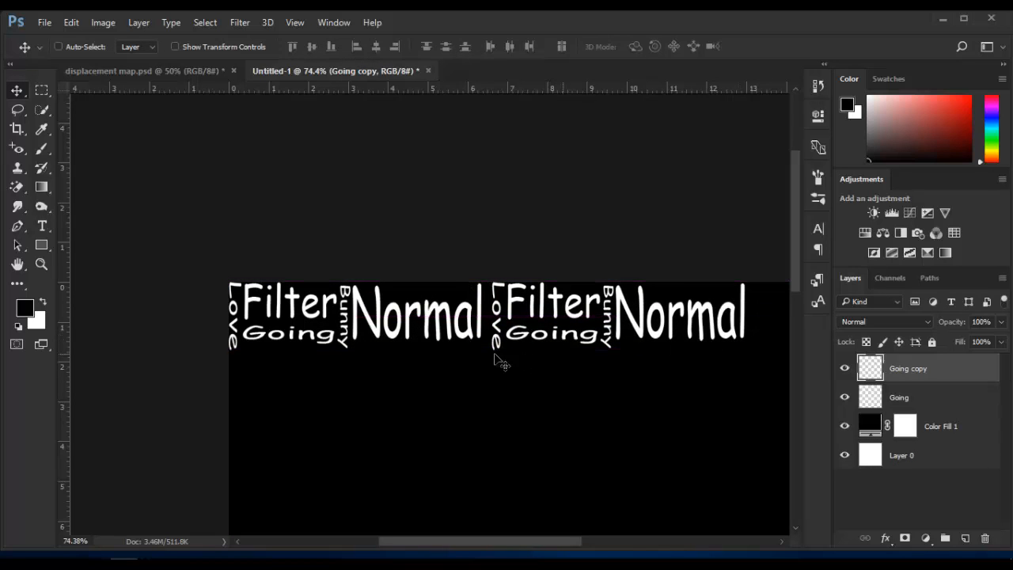
scroll(330, 360, "down", 2)
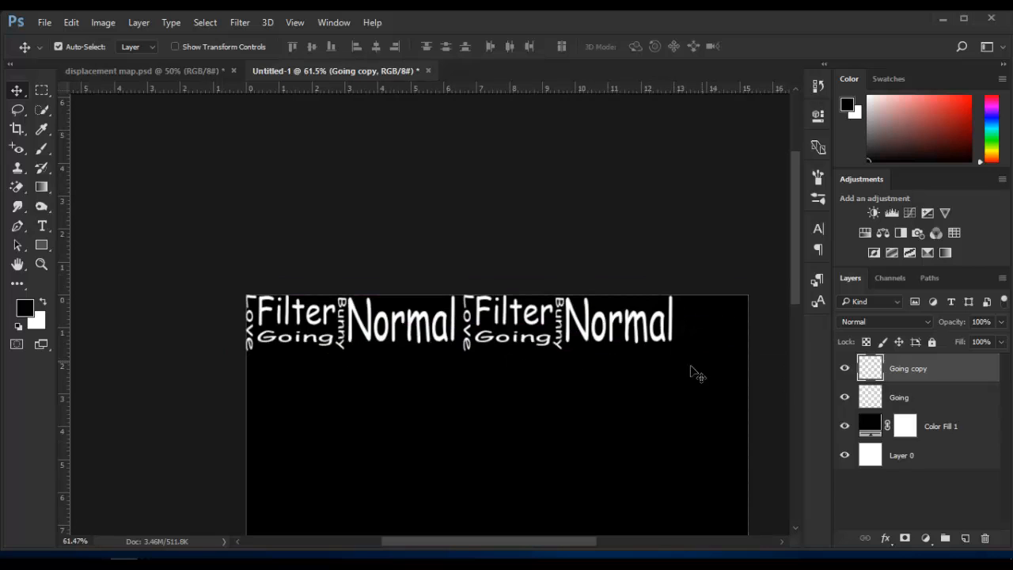
key("ctrl+j")
left_click_drag(586, 339, 758, 341)
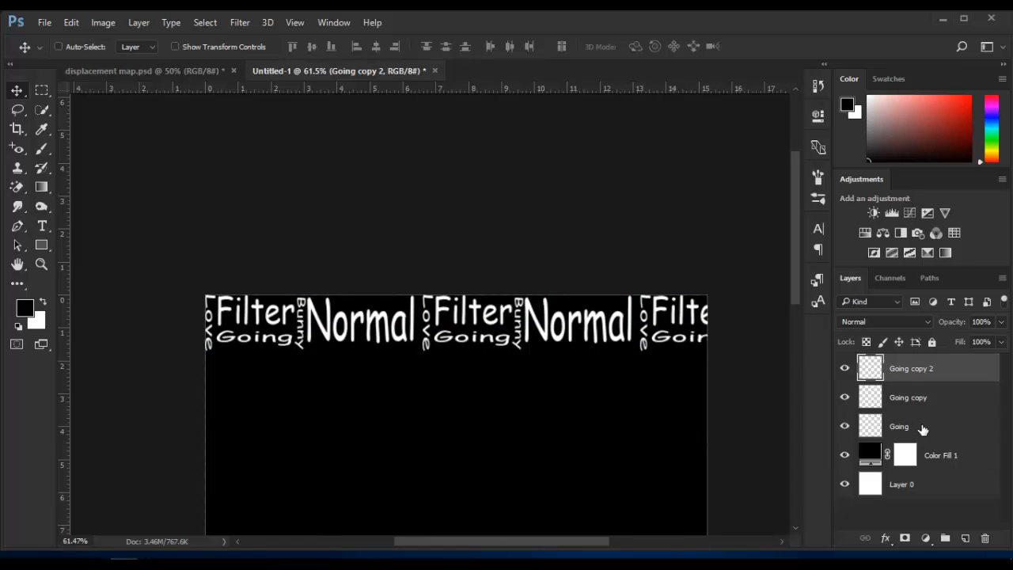
left_click(921, 427, "shift")
key("ctrl+e")
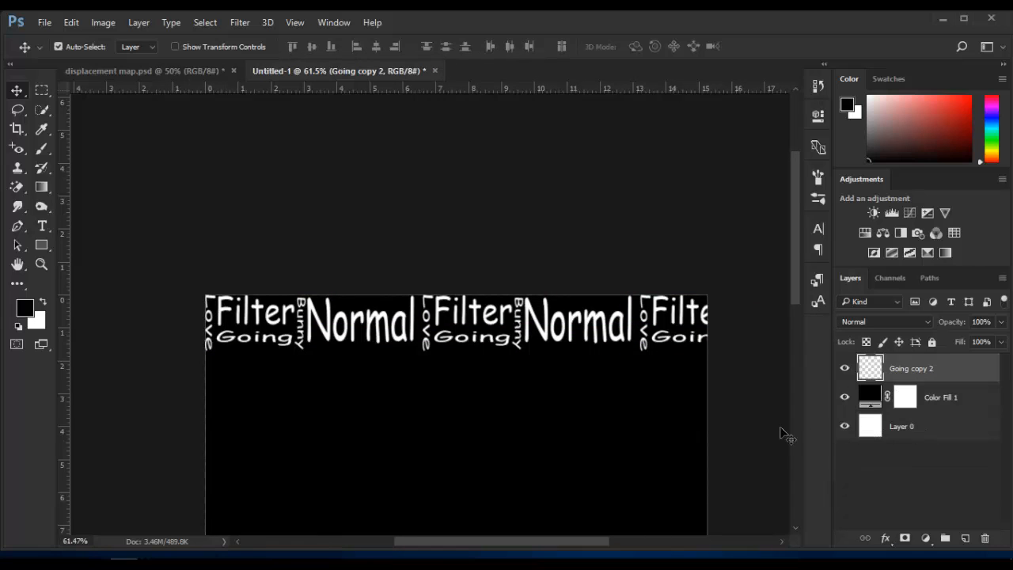
- Scale the merged word row to about 39% width and 58% height, keeping it in the canvas's top-left corner
scroll(527, 425, "down", 1)
key("ctrl+t")
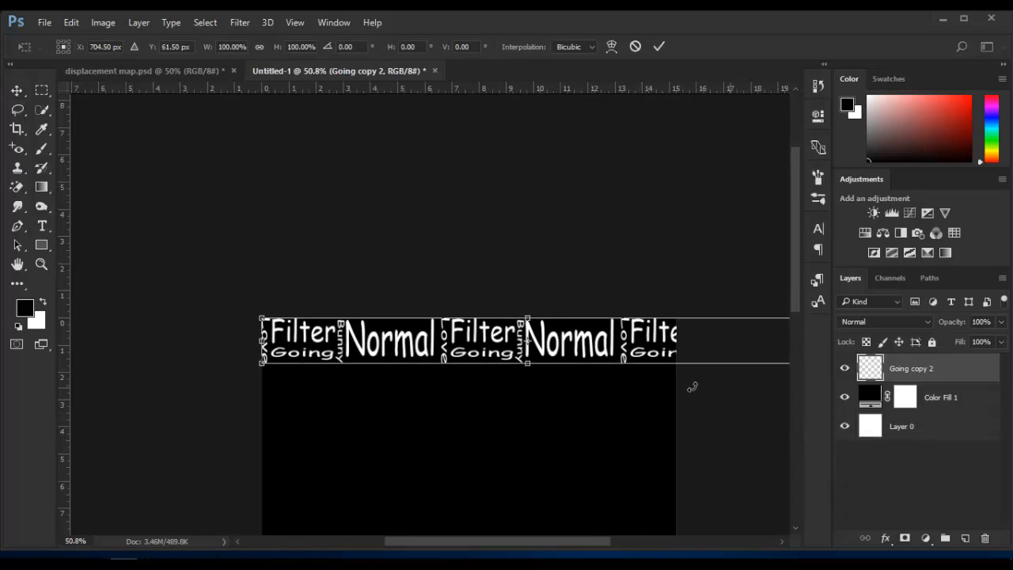
scroll(451, 390, "down", 1)
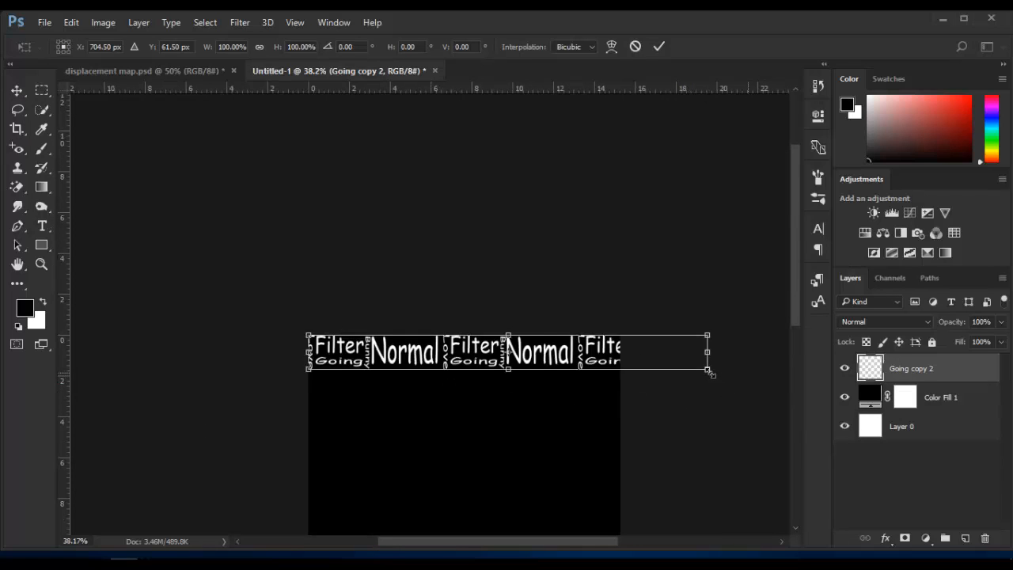
left_click_drag(710, 372, 469, 359)
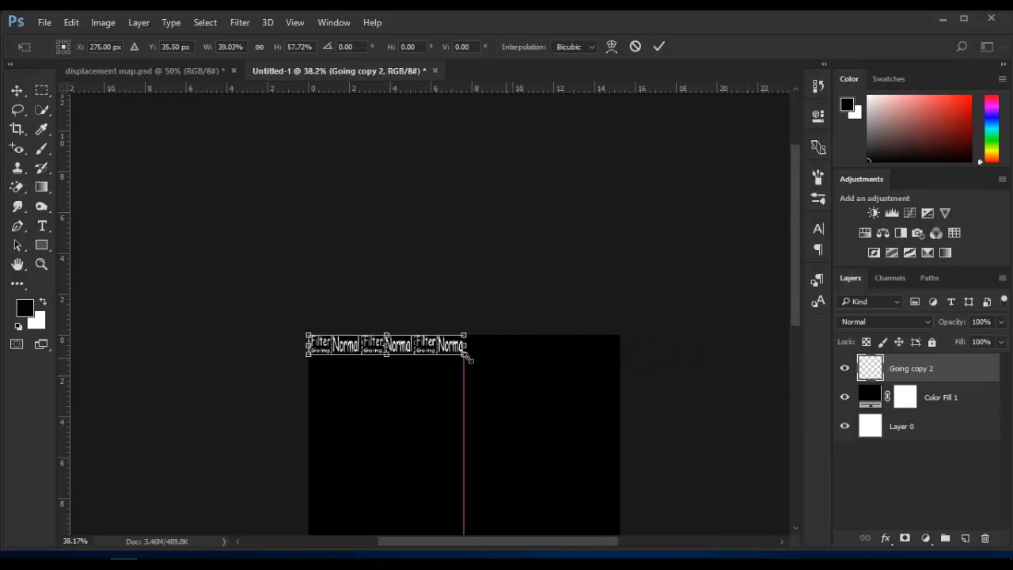
key("Return")
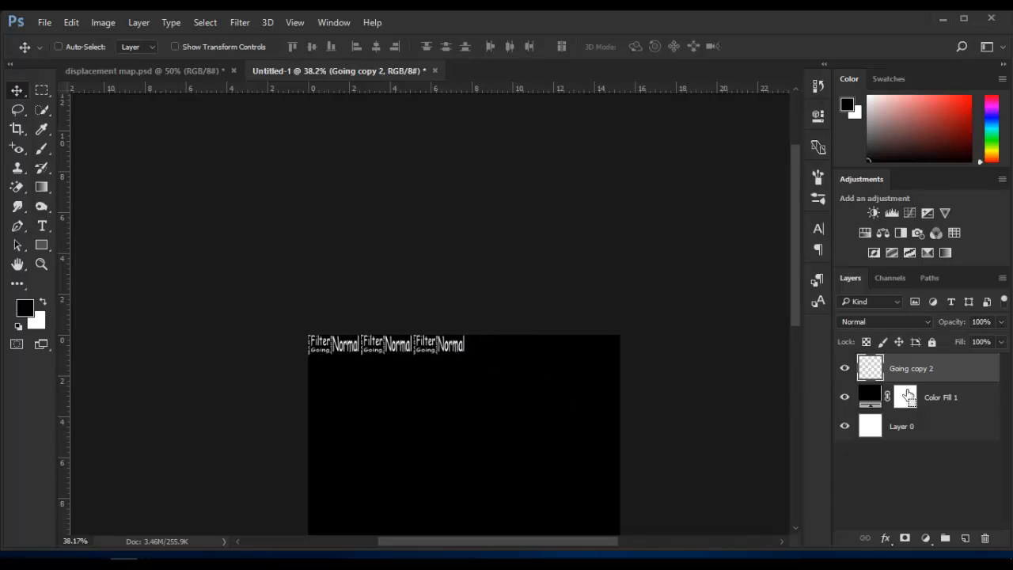
- Duplicate the shrunken row, place the copy at its right end to span the canvas width, and merge the two
key("ctrl+j")
left_click(459, 355, "ctrl")
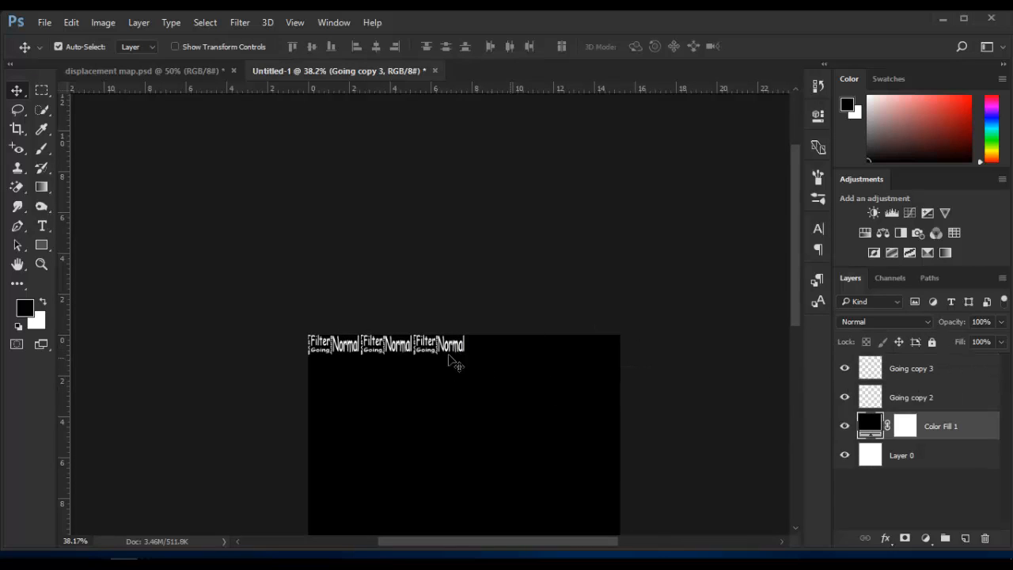
scroll(522, 360, "up", 2)
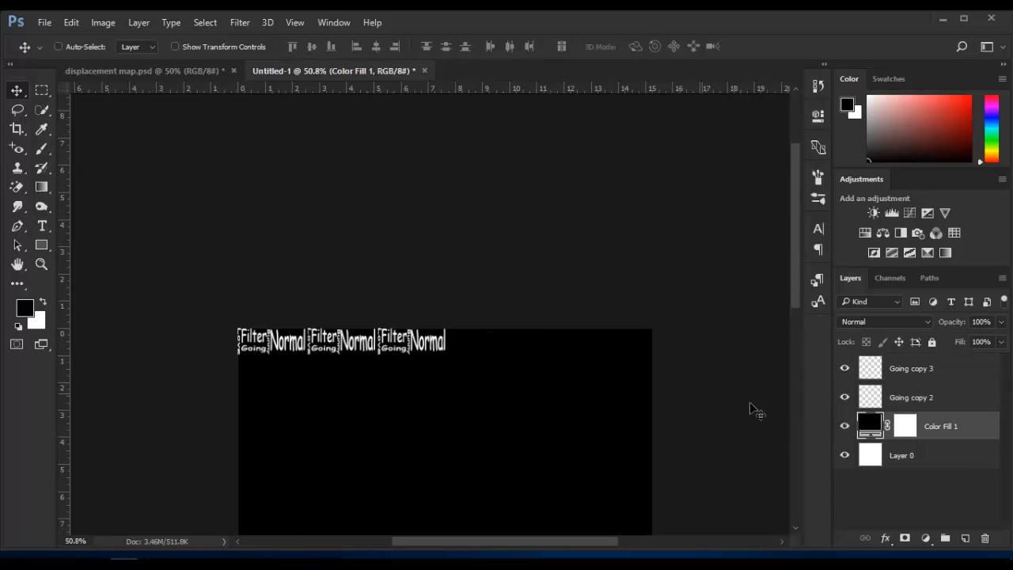
left_click(910, 369)
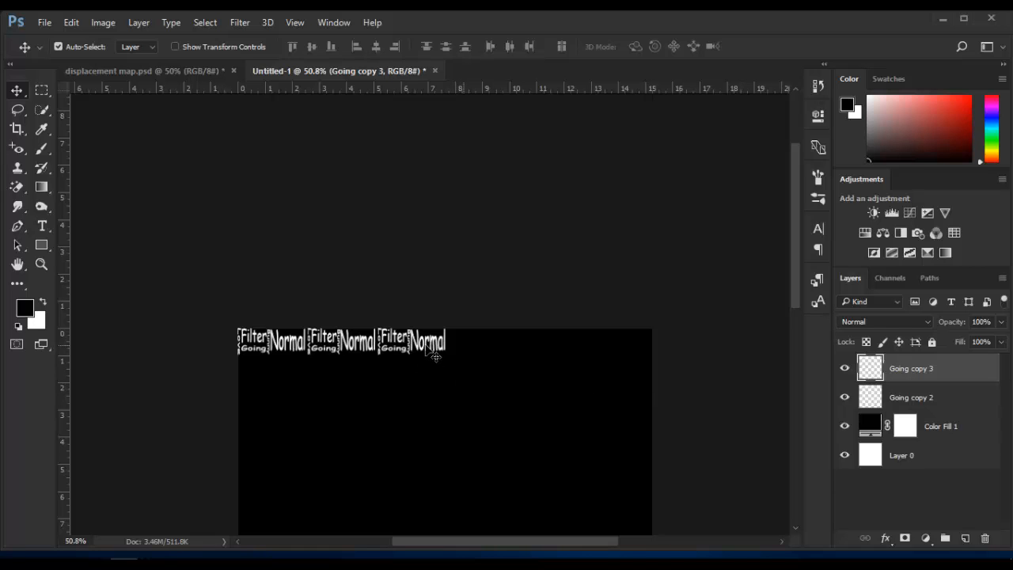
left_click_drag(435, 357, 634, 355)
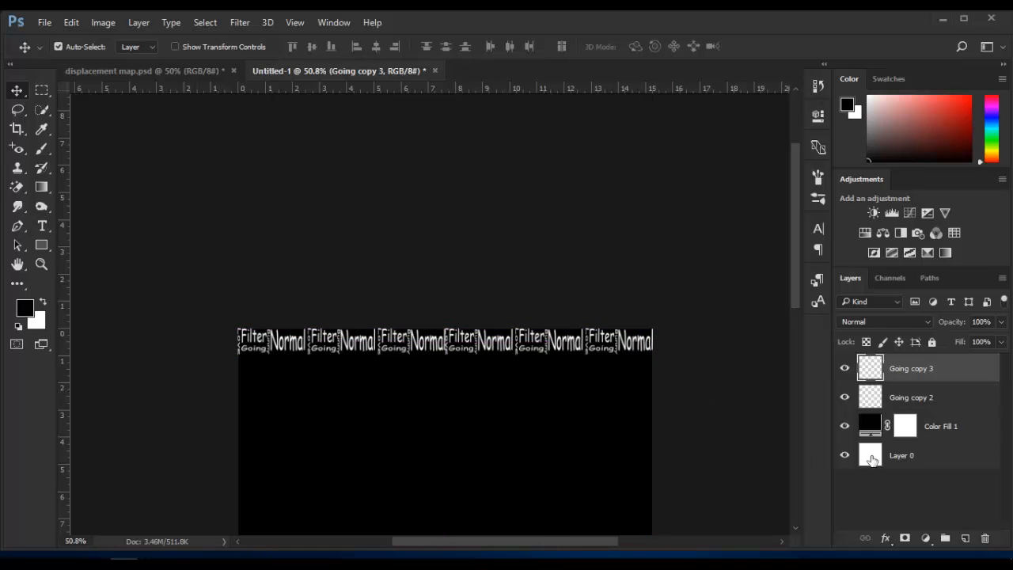
key("ctrl+e")
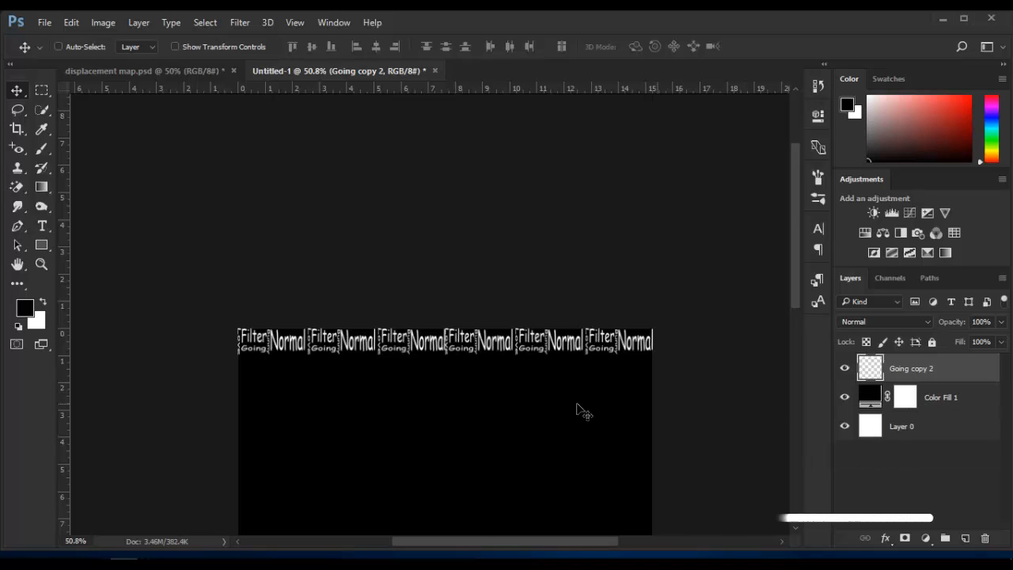
- Duplicate the full-width row, offset the copy to the left directly beneath it, and stretch the copy to the canvas's right edge
key("ctrl+j")
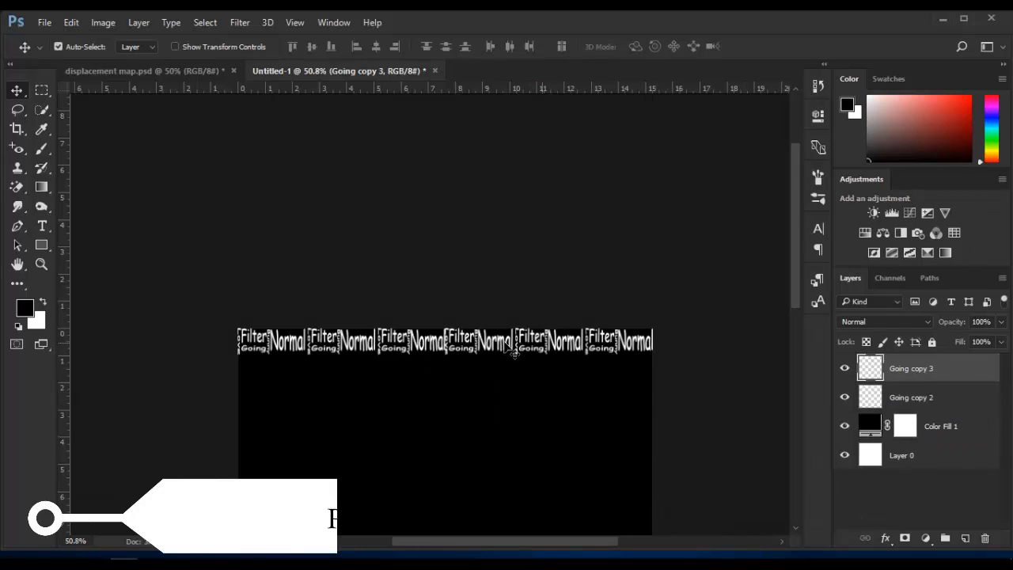
left_click(506, 379, "ctrl")
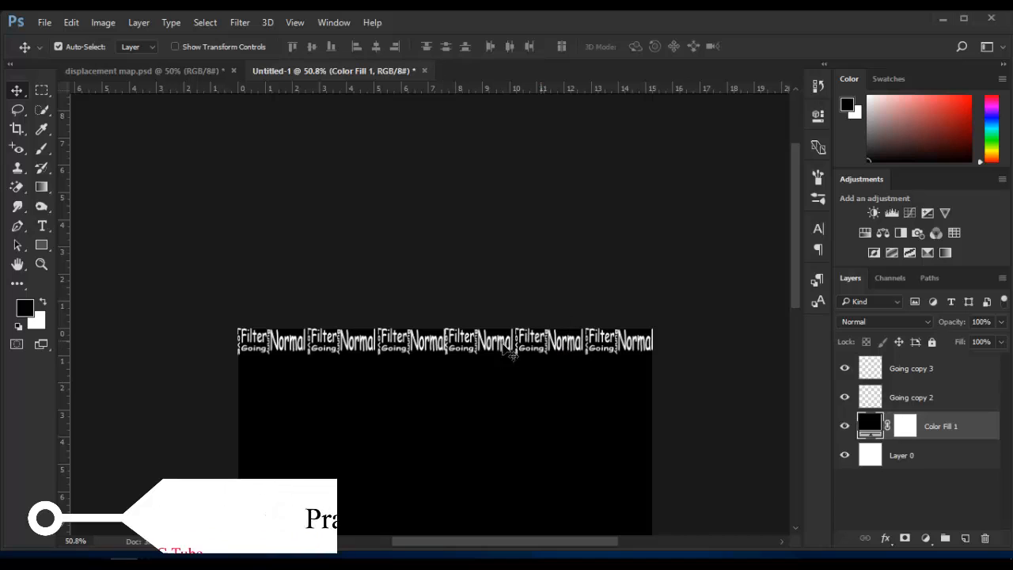
left_click(918, 368)
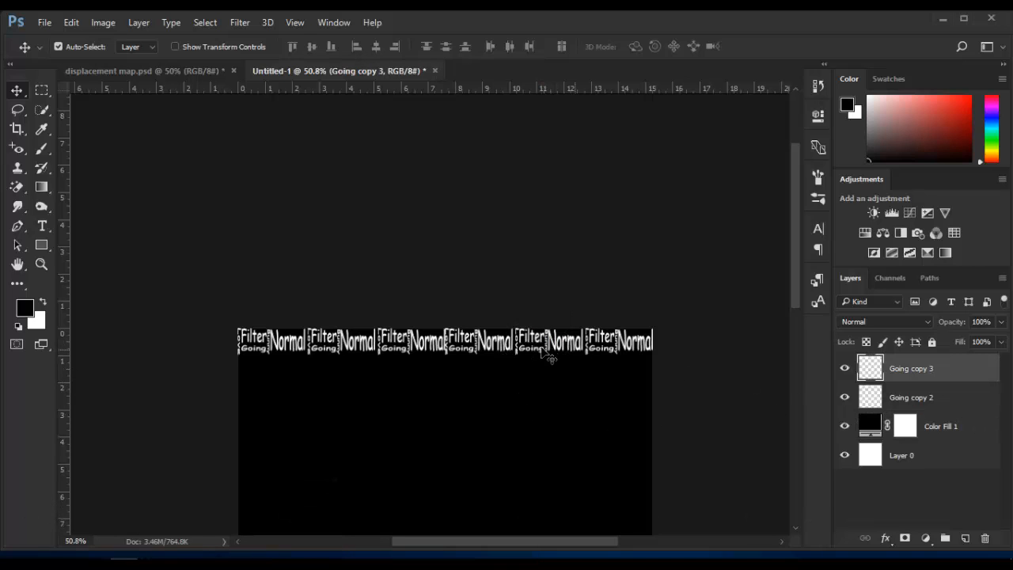
left_click_drag(549, 346, 528, 372)
key("ctrl+t")
left_click_drag(633, 368, 657, 368)
key("Return")
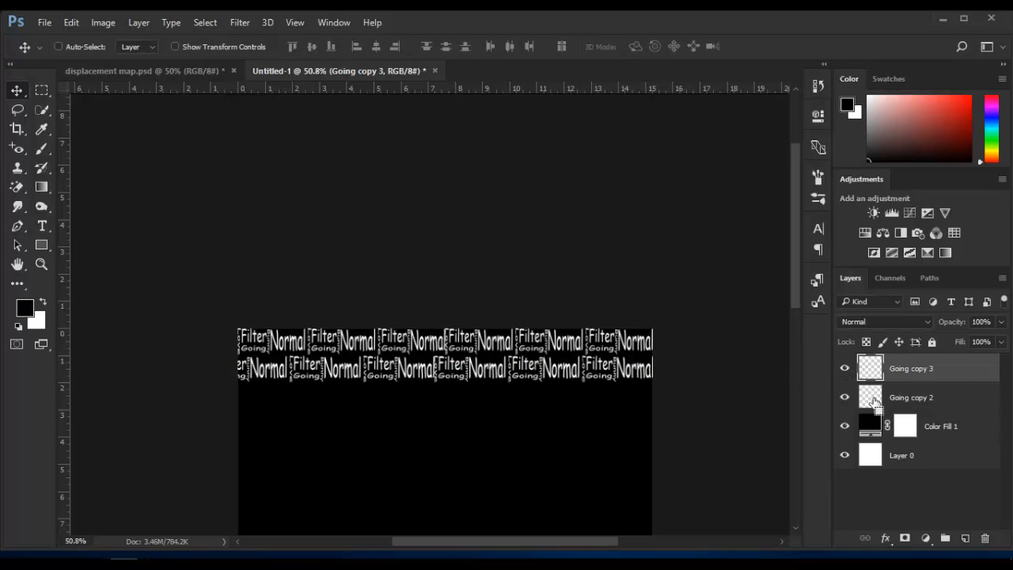
- Stack duplicates of the two staggered rows downward into a six-row pattern and merge the text layers into one
key("ctrl+e")
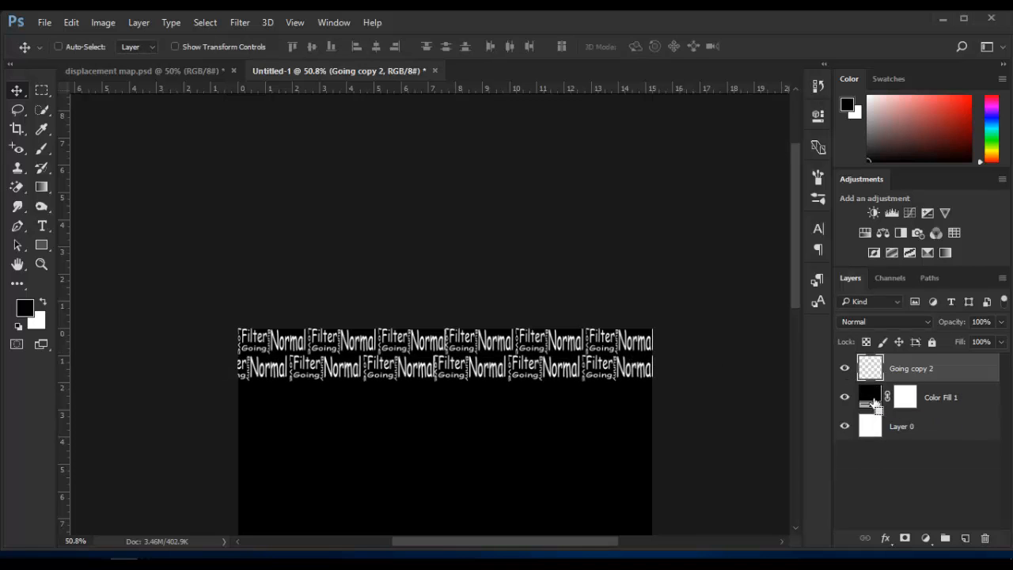
key("ctrl+z")
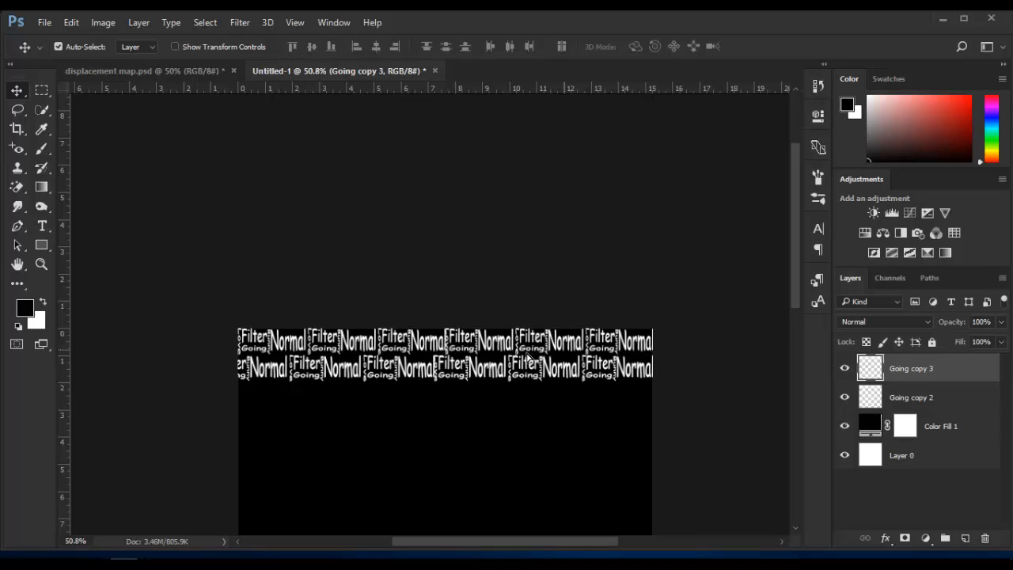
left_click_drag(527, 358, 593, 485)
key("ctrl+j")
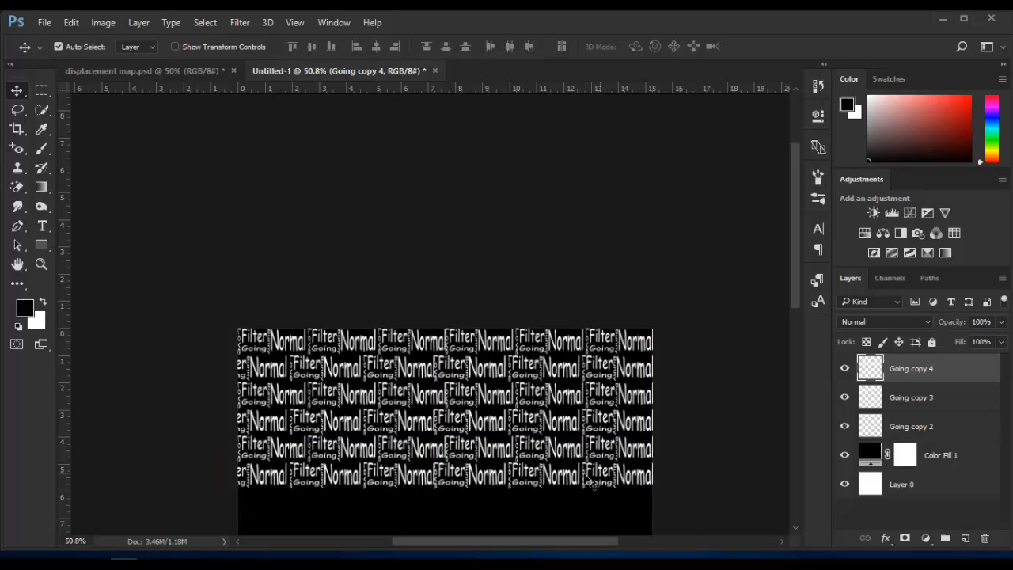
left_click(909, 430, "shift")
key("ctrl+e")
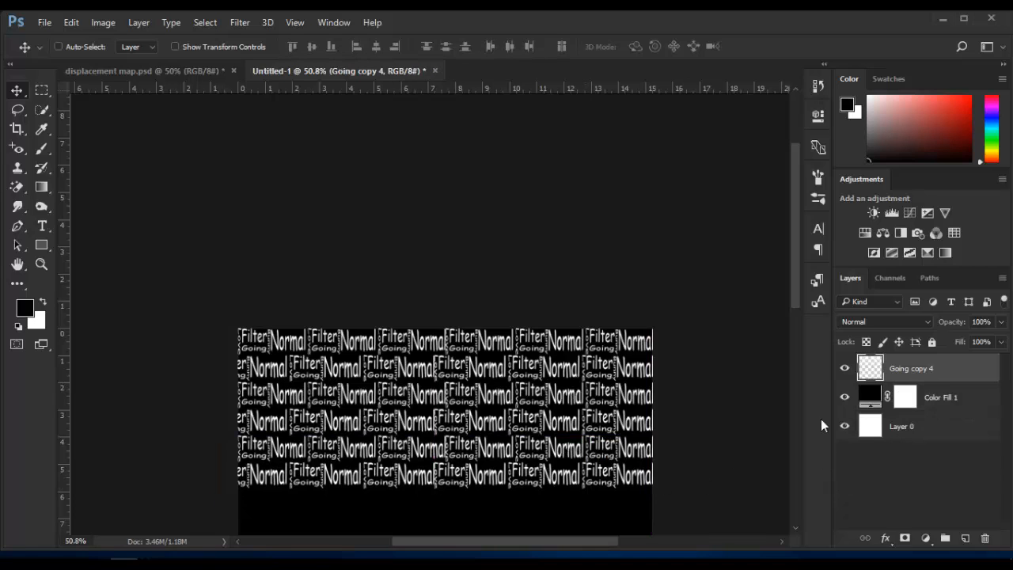
- Duplicate the six-row text block and align the copy directly beneath the original
scroll(500, 382, "down", 2)
scroll(560, 414, "down", 5)
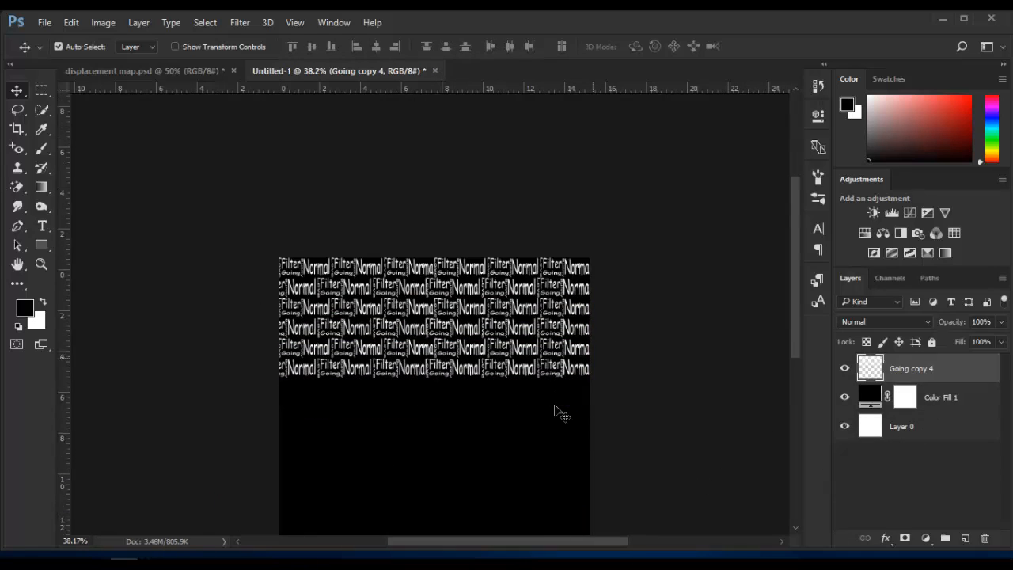
key("ctrl+j")
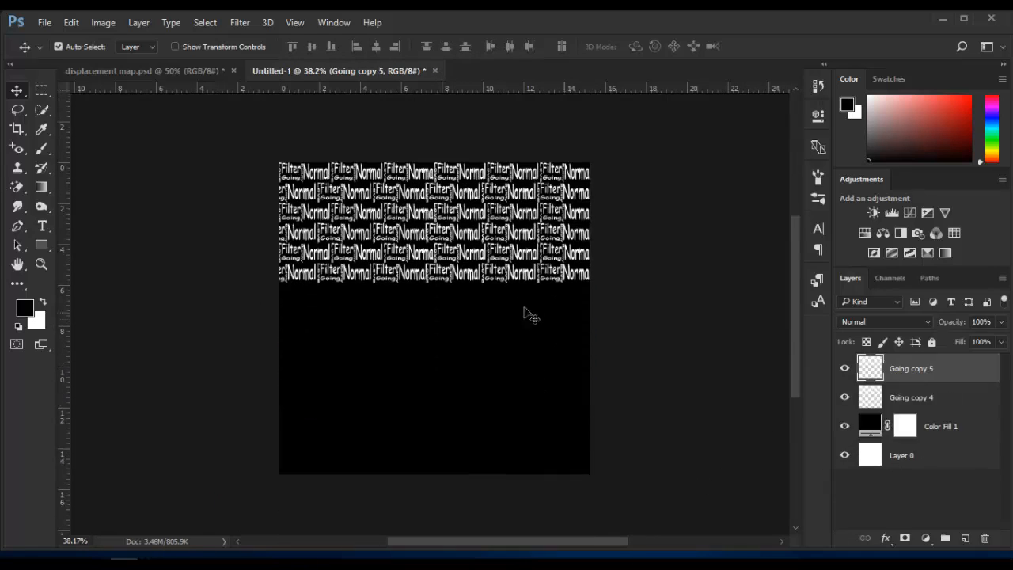
left_click_drag(526, 285, 538, 450)
- Duplicate the lower six-row block and place the copy beneath it to fill the rest of the canvas down to the bottom edge
key("ctrl+j")
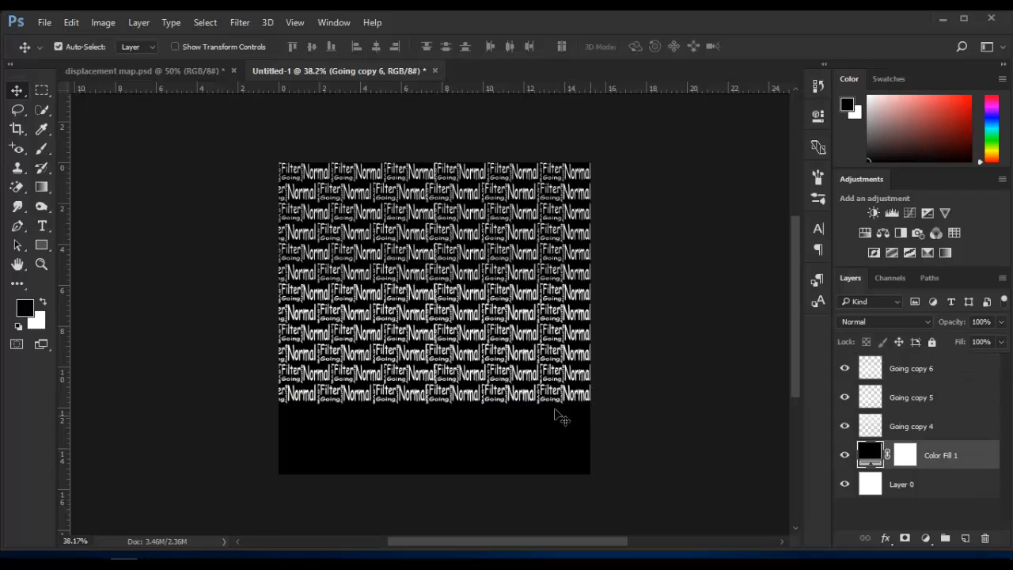
left_click(914, 374)
left_click(553, 381)
left_click(882, 370)
scroll(565, 386, "up", 2)
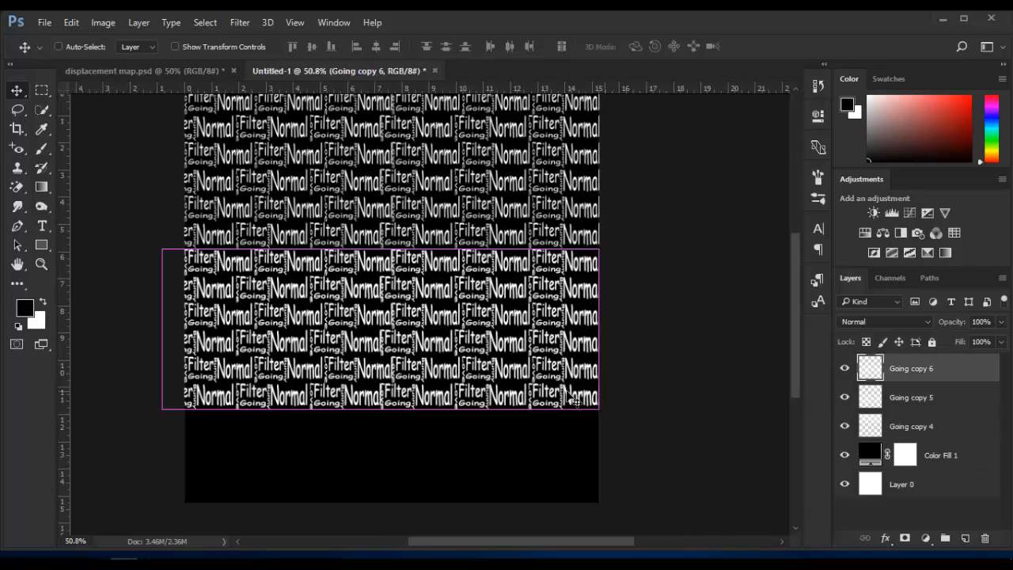
left_click_drag(448, 406, 438, 518)
left_click(623, 382, "ctrl")
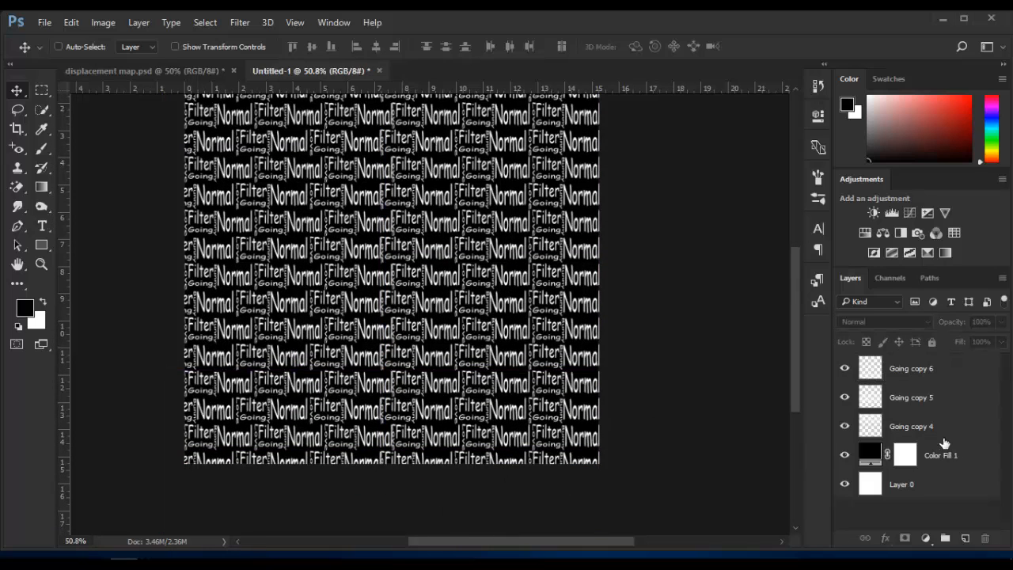
- Merge the three text block layers, Going copy 4 to Going copy 6, and convert the merged layer to a smart object
left_click(931, 430)
left_click(912, 371, "shift")
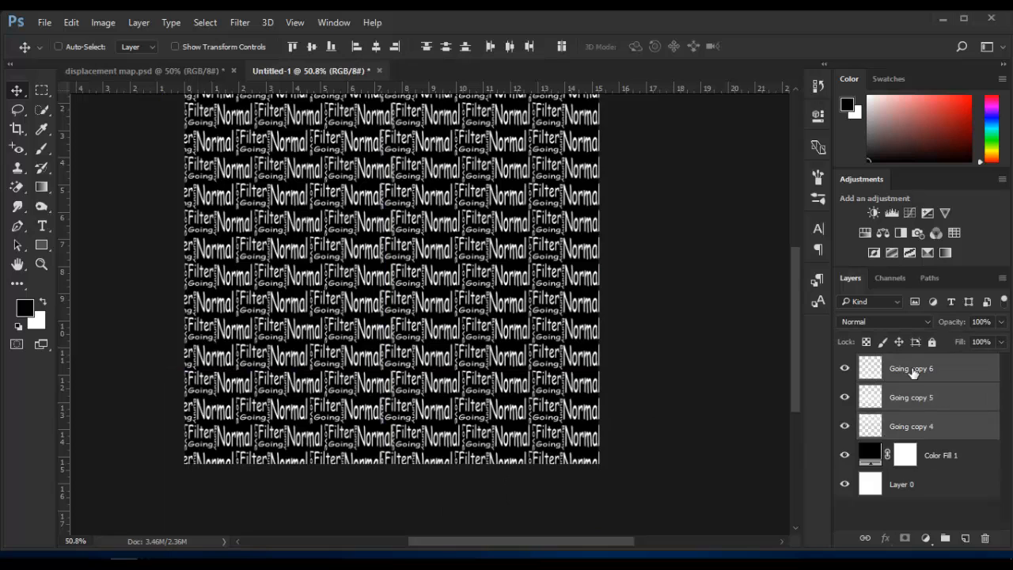
key("ctrl+e")
scroll(530, 380, "down", 3)
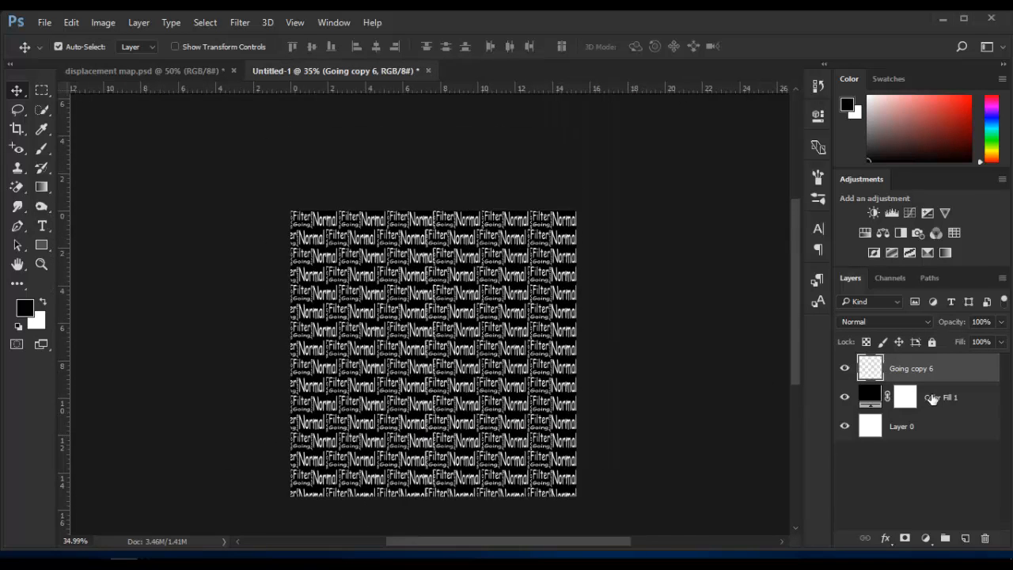
right_click(933, 368)
left_click(715, 277)
- Copy the text smart object into displacement map.psd above the portrait and position it to cover the whole canvas
left_click_drag(516, 370, 344, 231)
left_click_drag(484, 312, 526, 385)
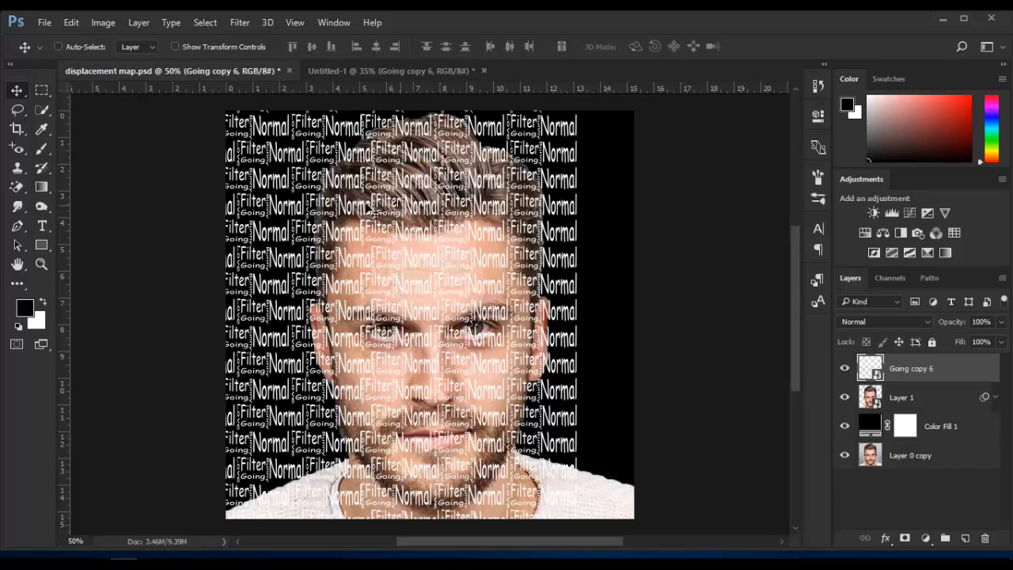
left_click_drag(369, 208, 436, 202)
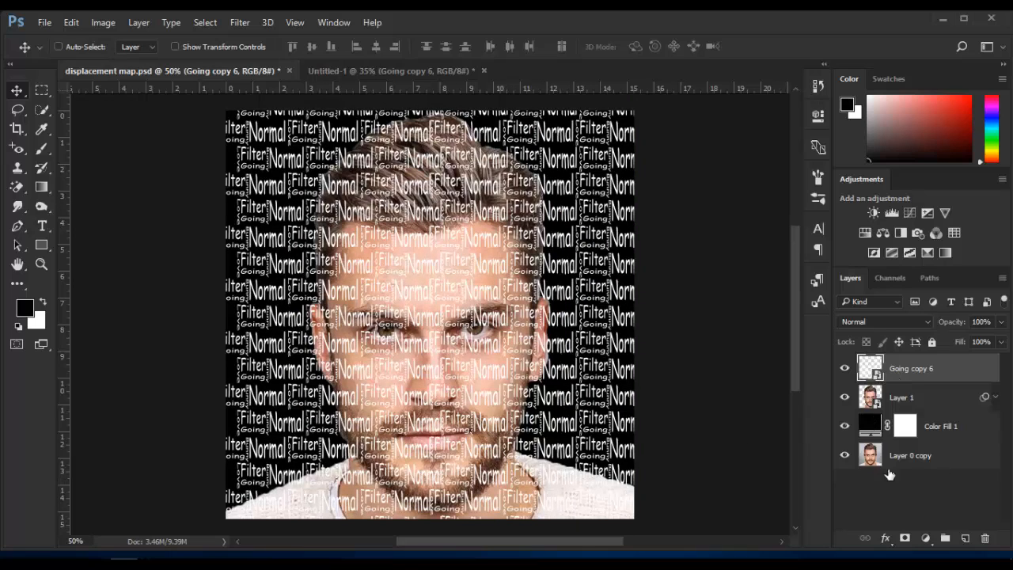
- Apply a Displace filter to the text layer at scale 10 horizontally and vertically, Stretch To Fit with Repeat Edge Pixels, using the displacement map file
left_click(239, 22)
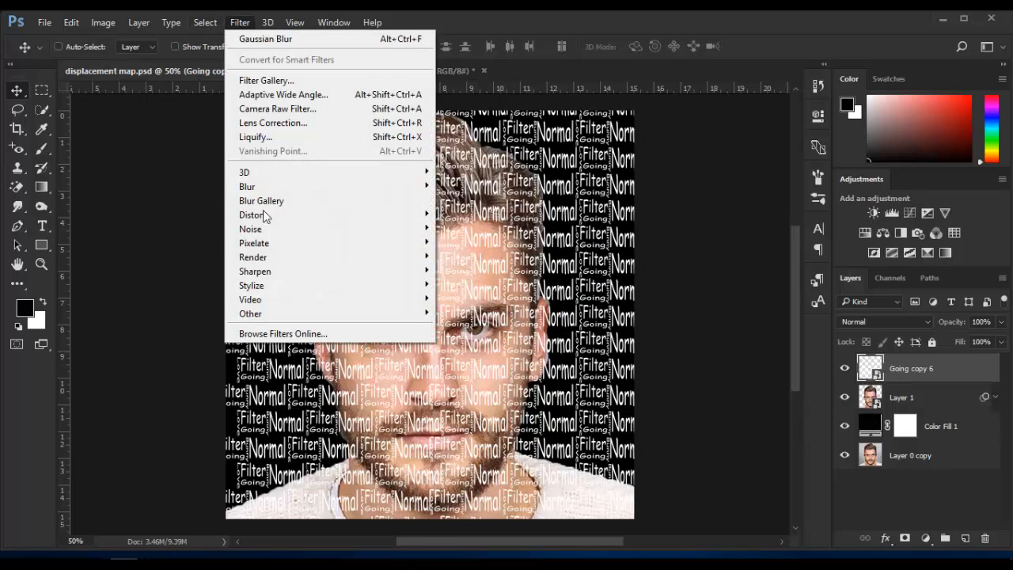
mouse_move(316, 191)
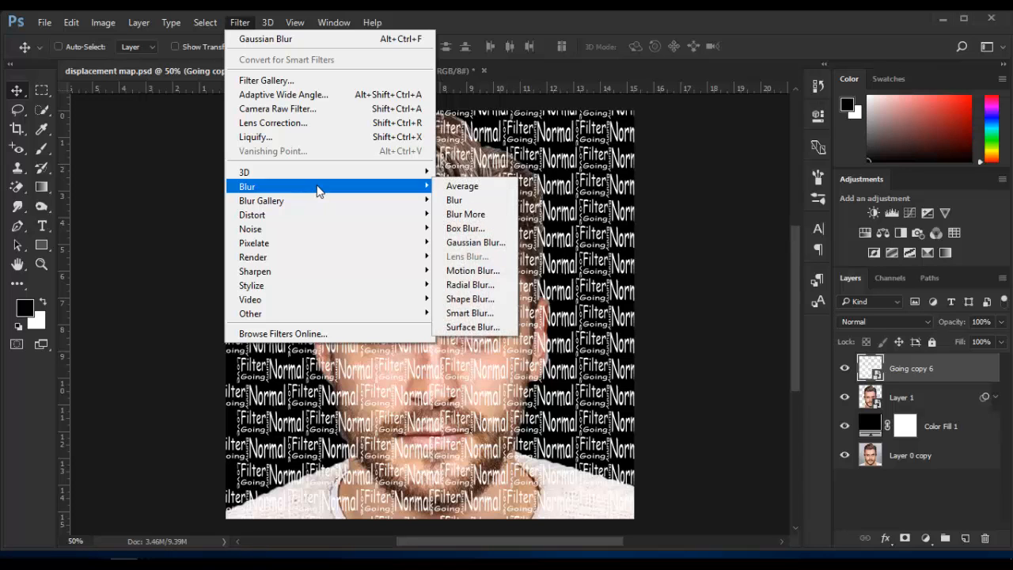
mouse_move(320, 216)
left_click(474, 214)
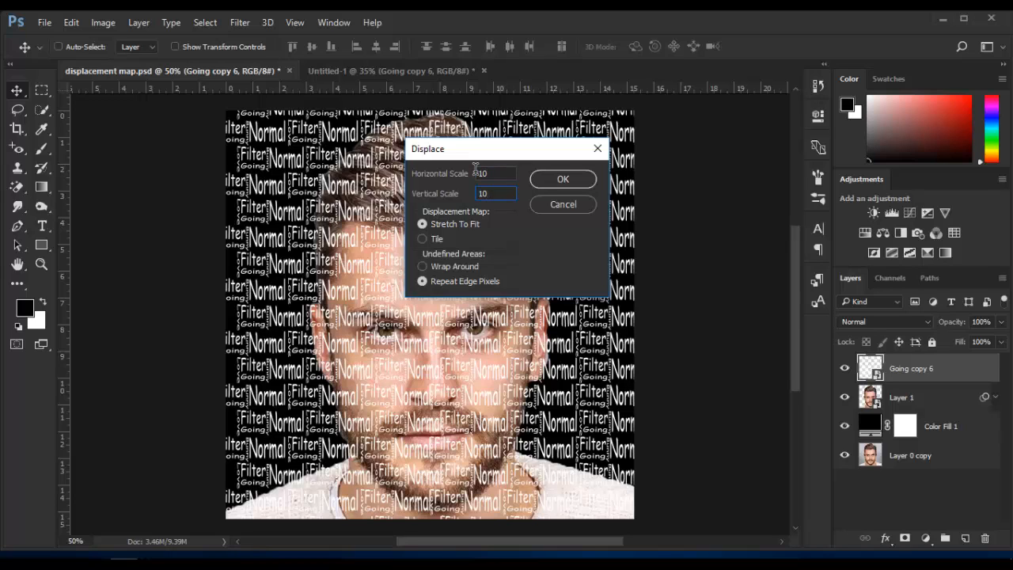
left_click(566, 182)
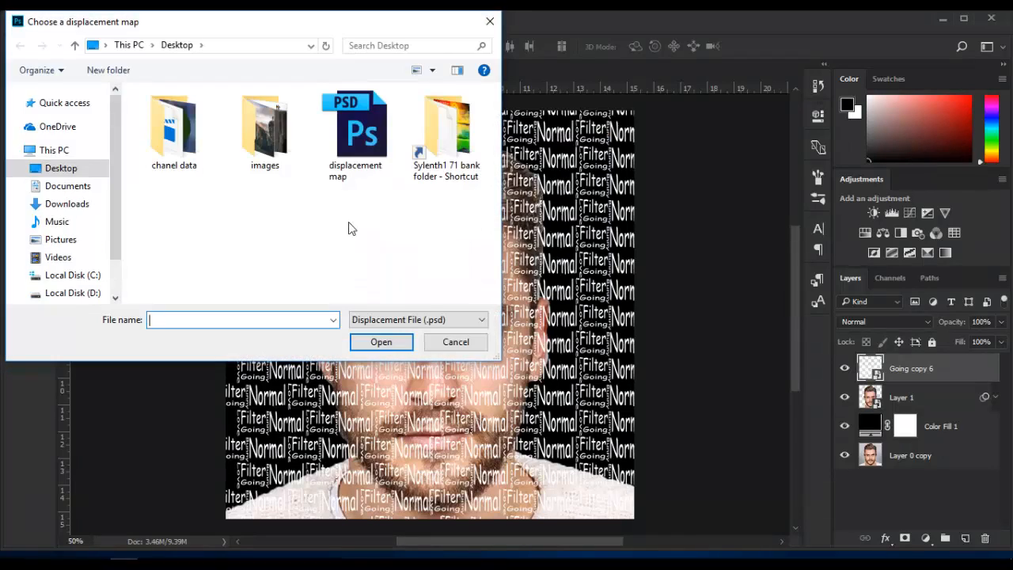
left_click(362, 143)
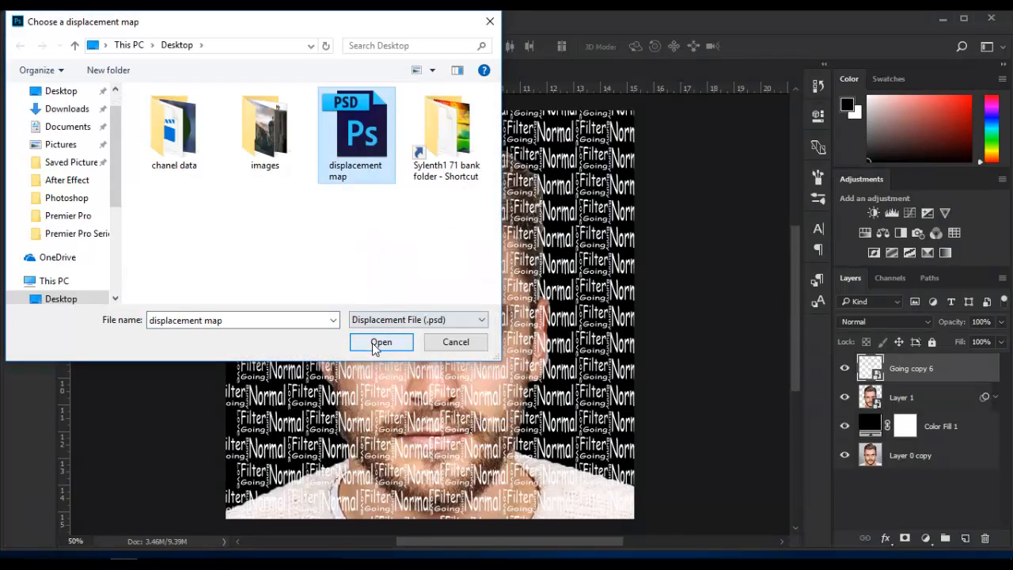
left_click(375, 339)
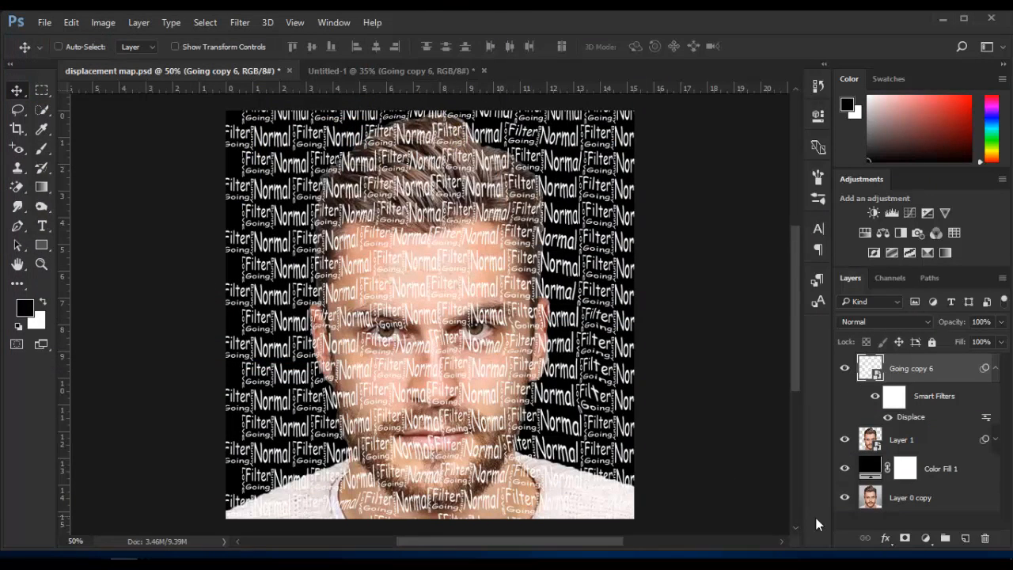
- Add a Multiply drop shadow to the text layer with 100% opacity, 0 px distance, 0% spread and 21 px size
left_click(885, 537)
left_click(875, 362)
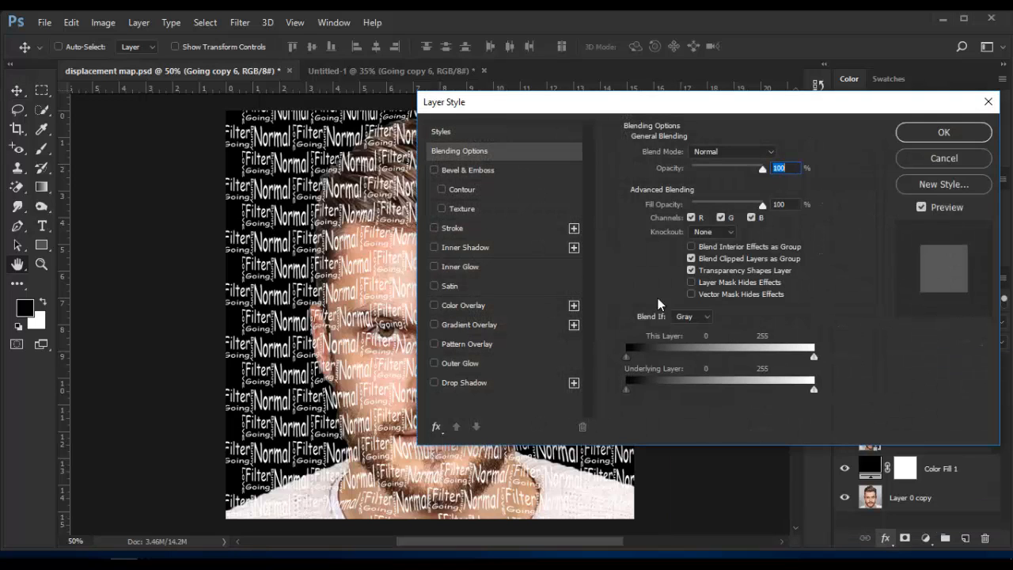
left_click(454, 384)
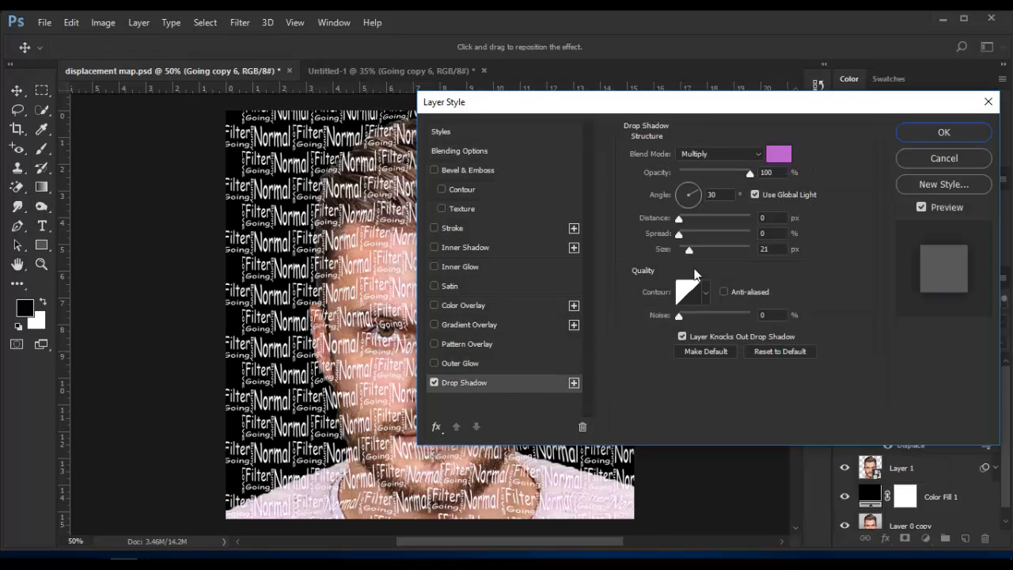
left_click(776, 218)
key("Tab")
key("Tab")
key("Return")
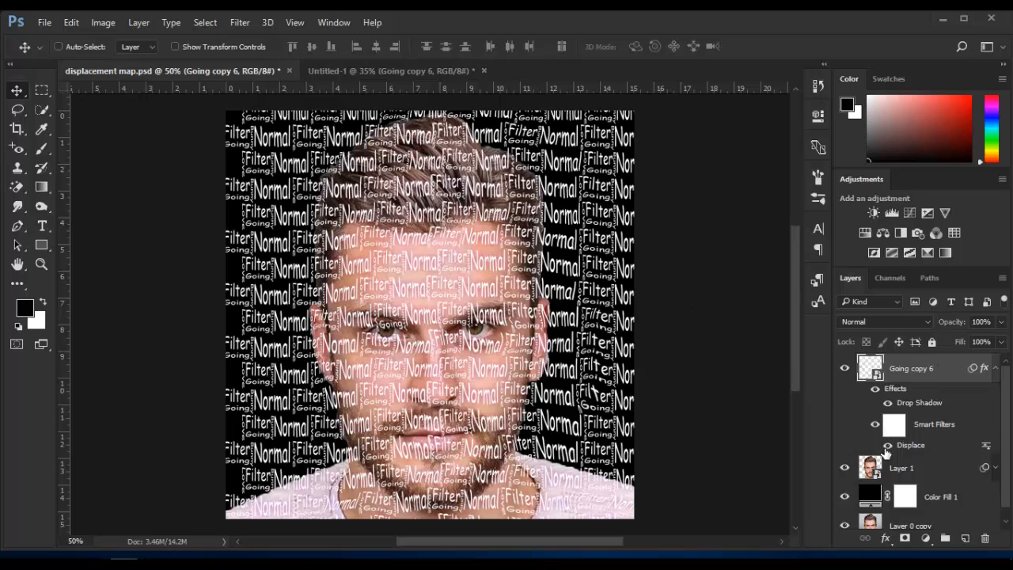
- Place Layer 1 above the text layer, clipped to it, and set its blend mode to Linear Burn
left_click_drag(899, 469, 902, 363)
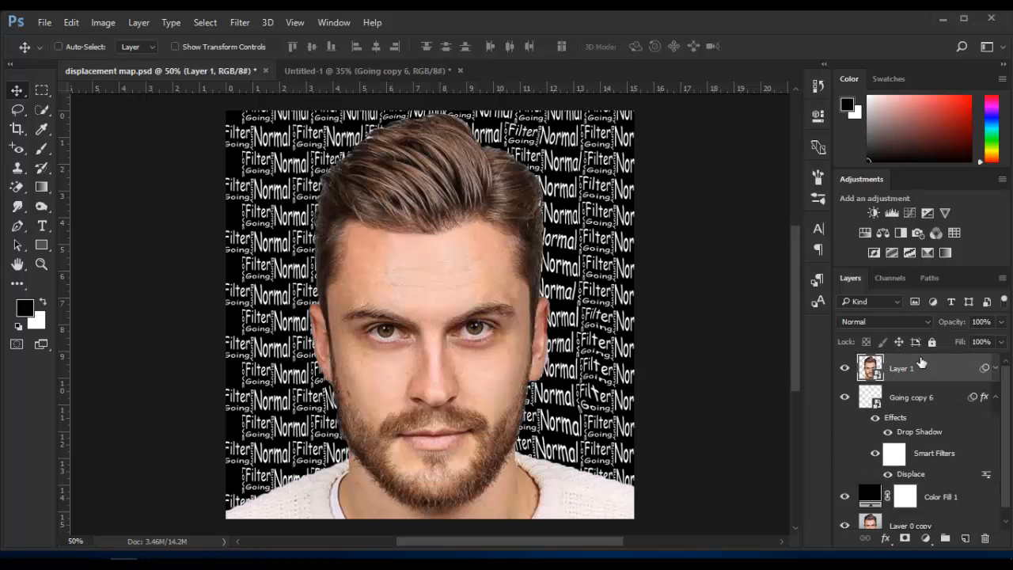
left_click(995, 397)
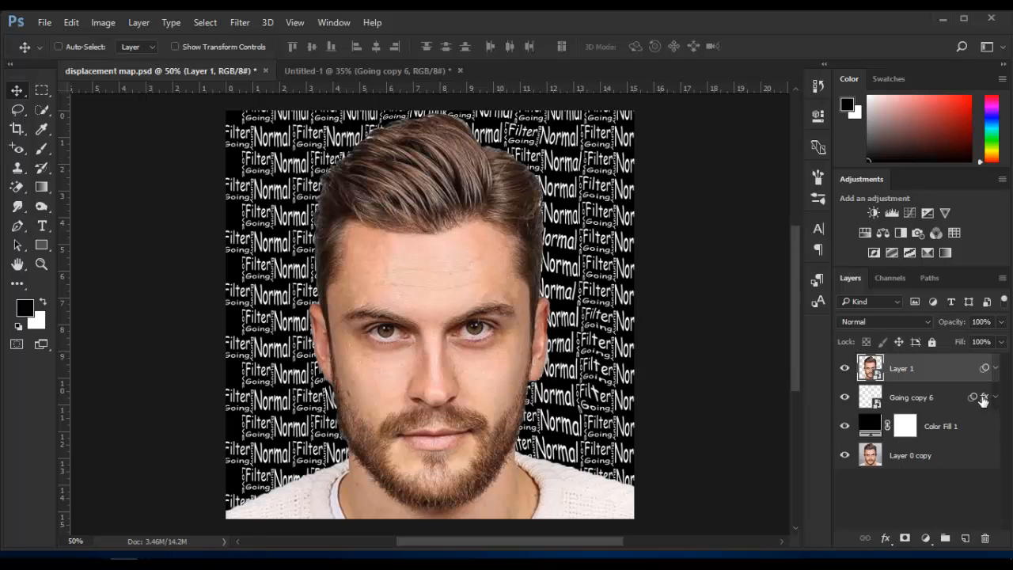
left_click(871, 382, "alt")
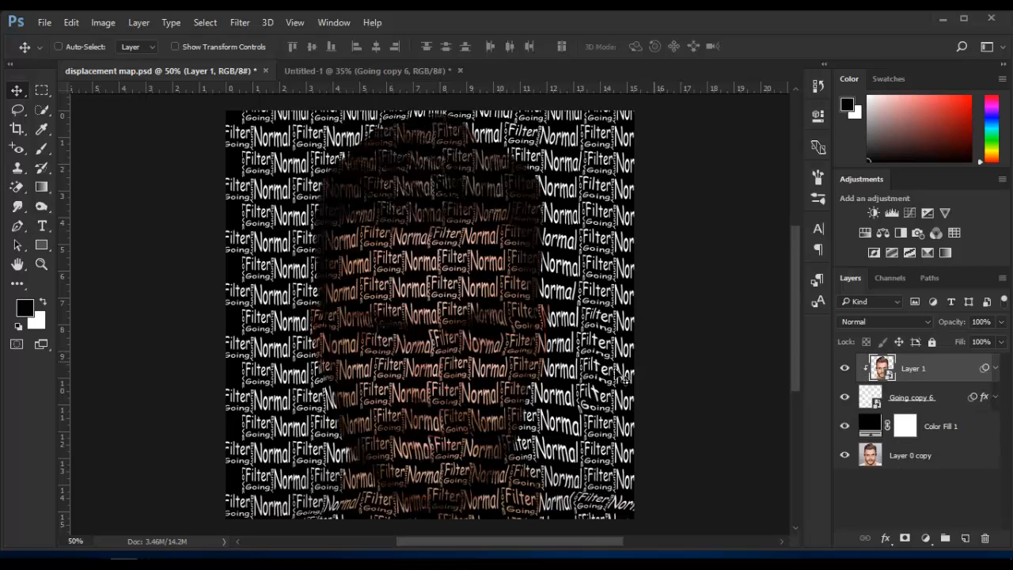
left_click(902, 323)
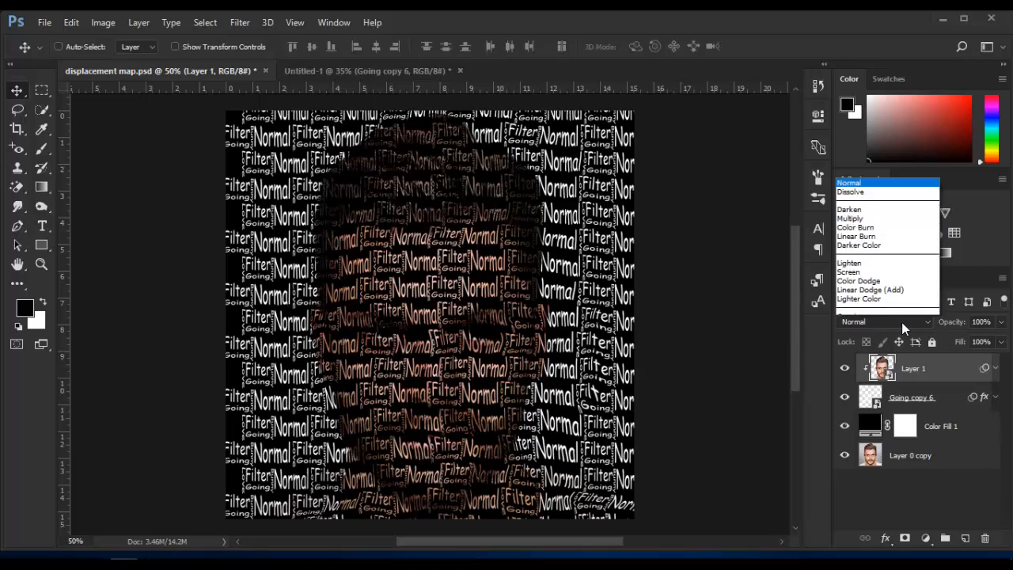
left_click(874, 95)
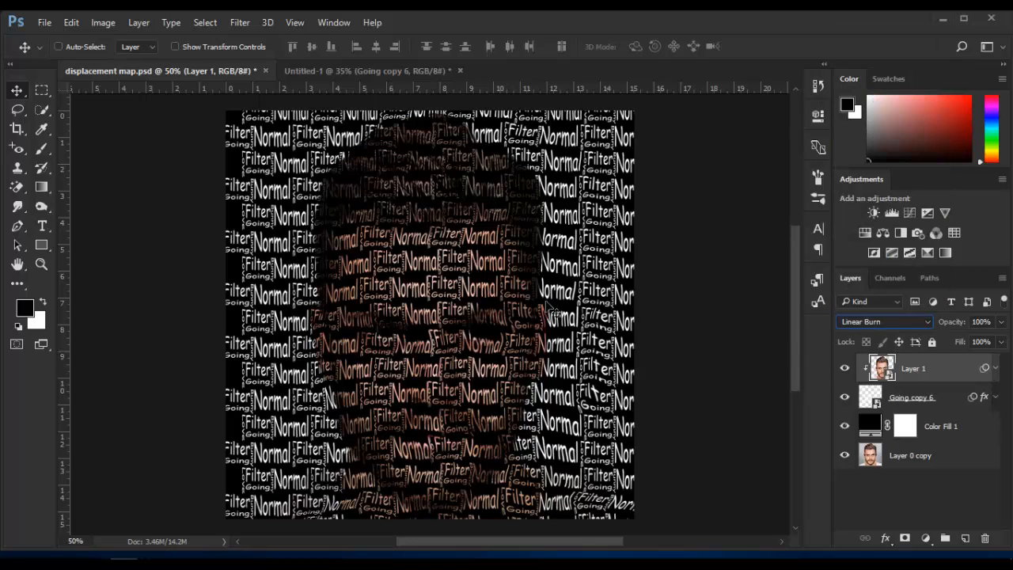
- Load the man's outline from Layer 1 as a selection and add it as a layer mask on the text layer
left_click(883, 373, "ctrl")
left_click(909, 401)
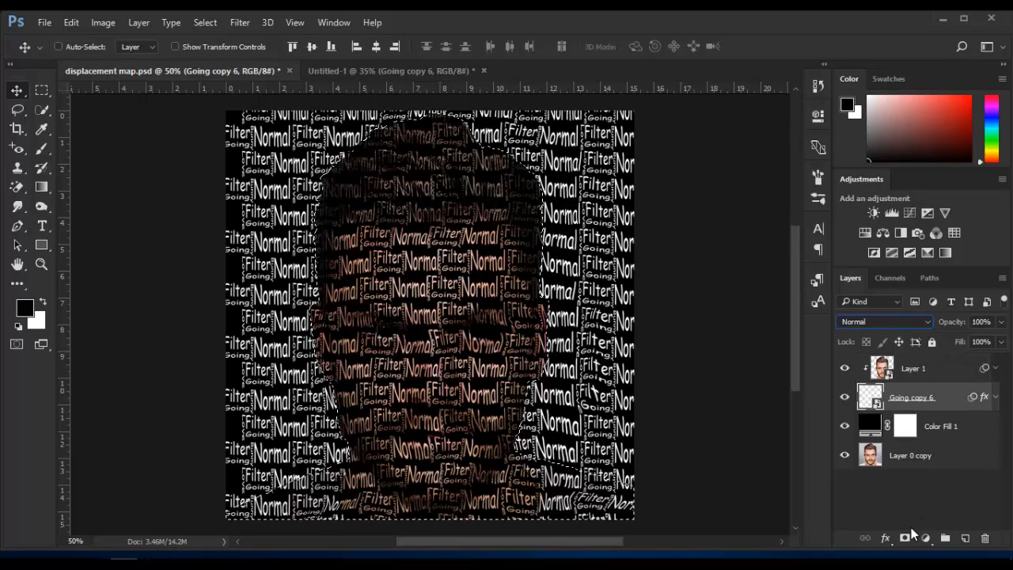
left_click(904, 538)
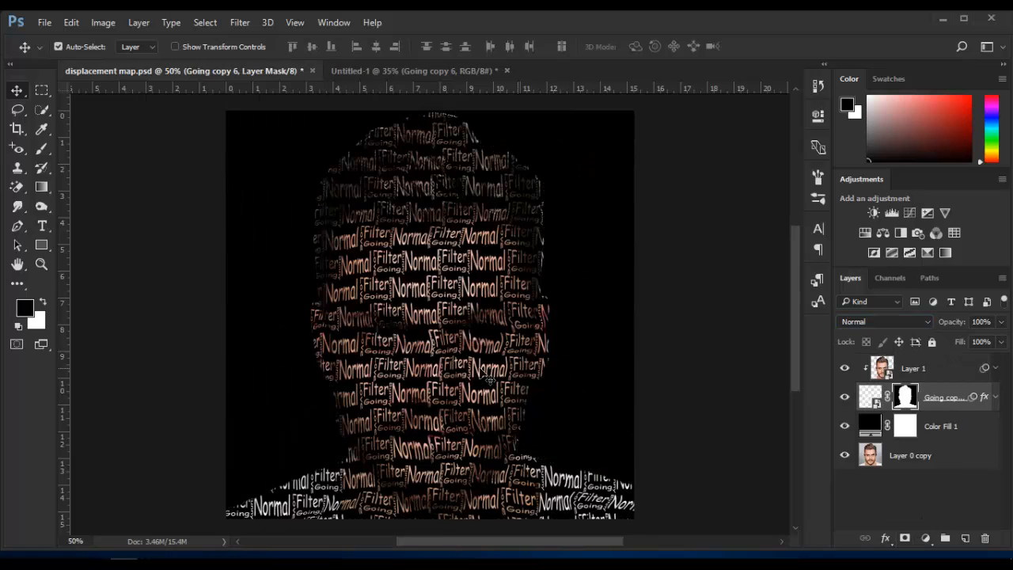
- View the finished text portrait in full screen mode, fitted to the screen
key("ctrl+0")
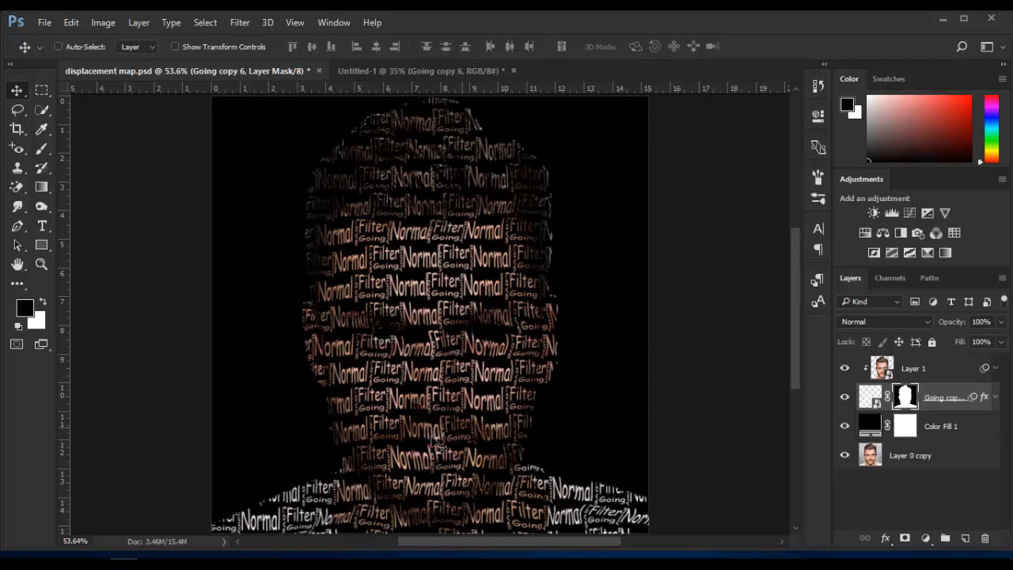
key("x")
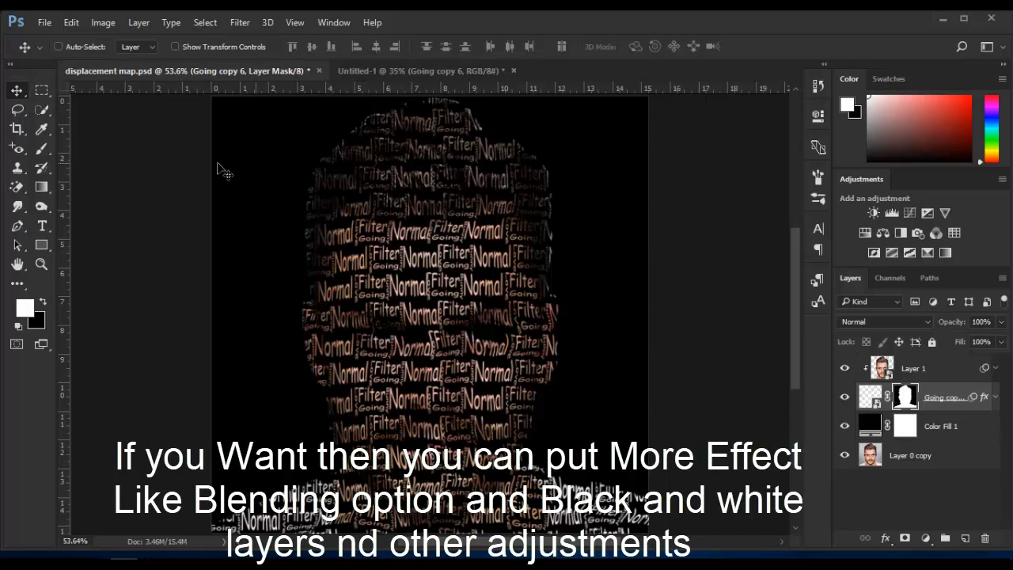
key("f")
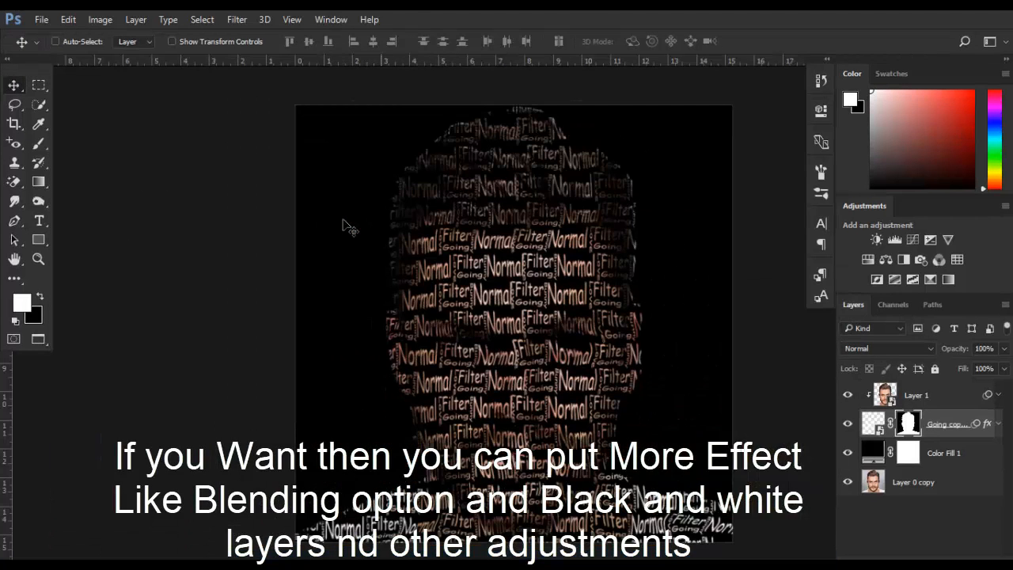
key("f")
key("ctrl+0")
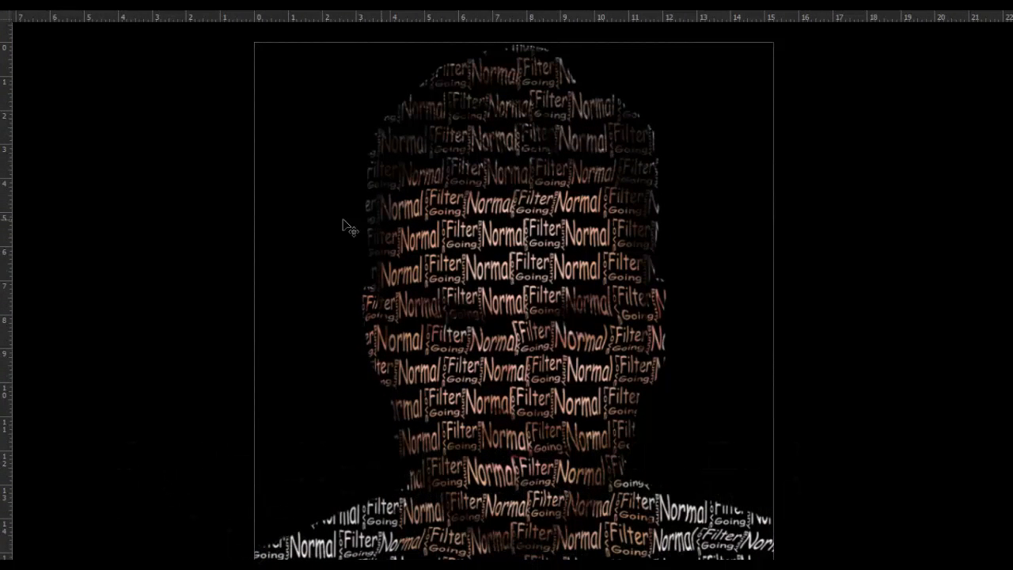